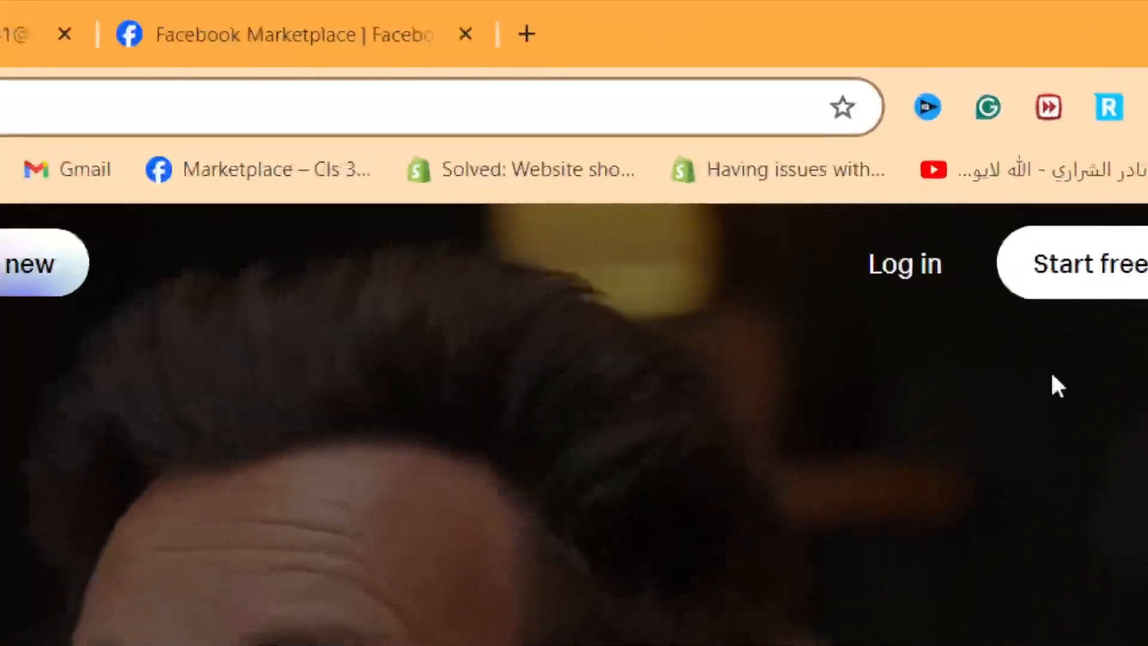
- Log in to Shopify and go to the Shopify App Store from the store's Apps and sales channels settings
click(885, 267)
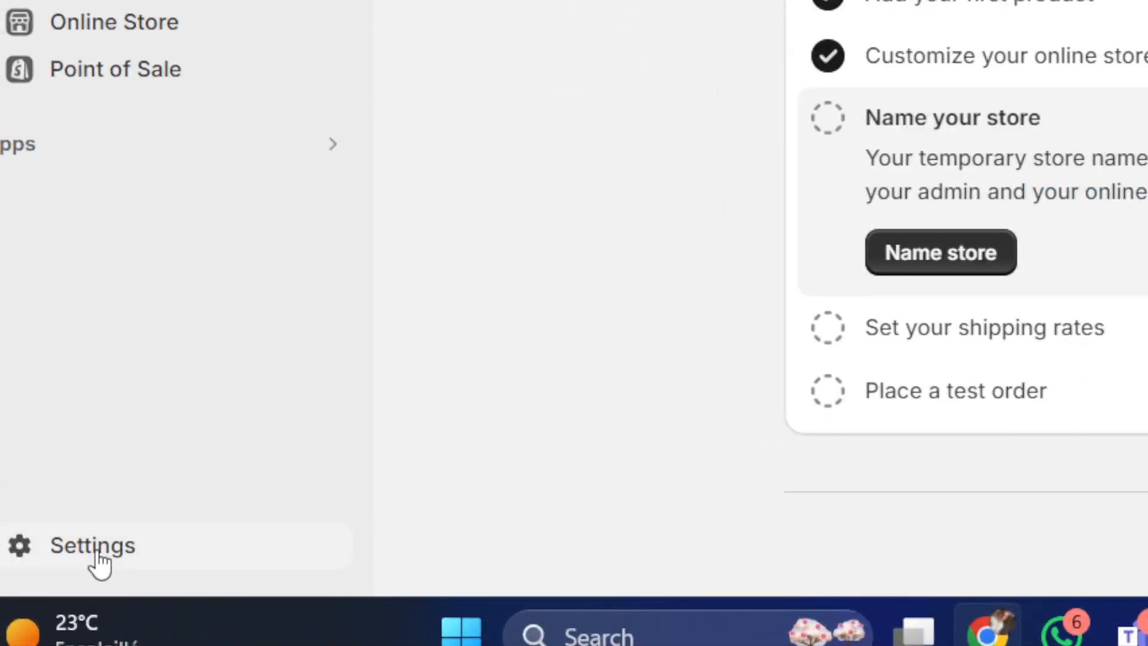
click(98, 559)
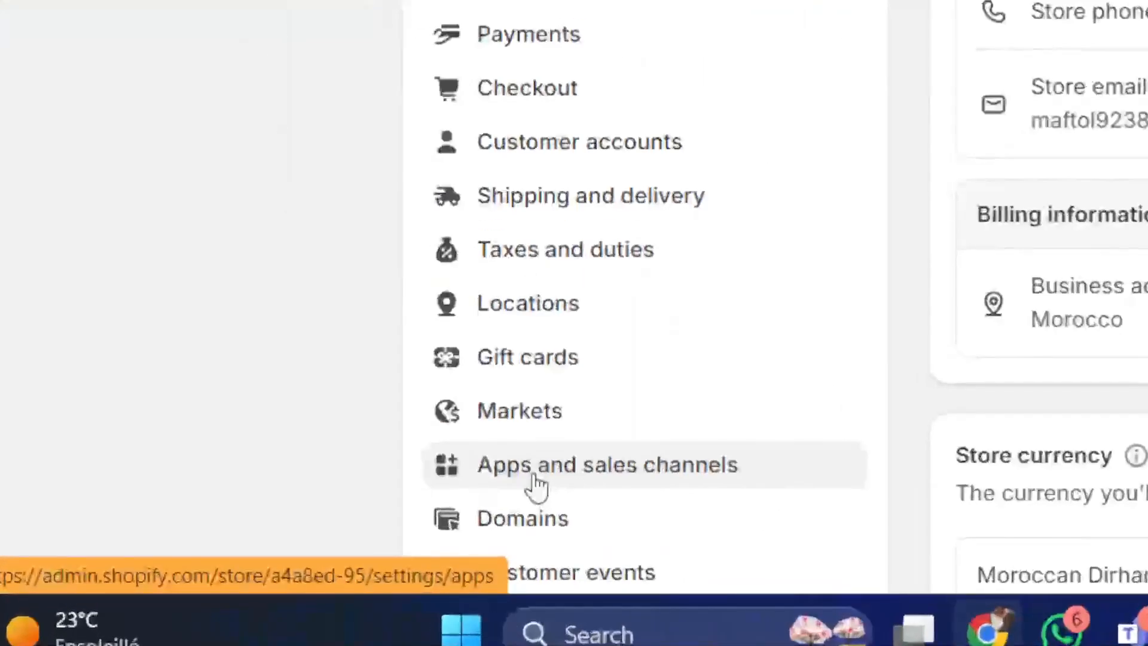
click(253, 555)
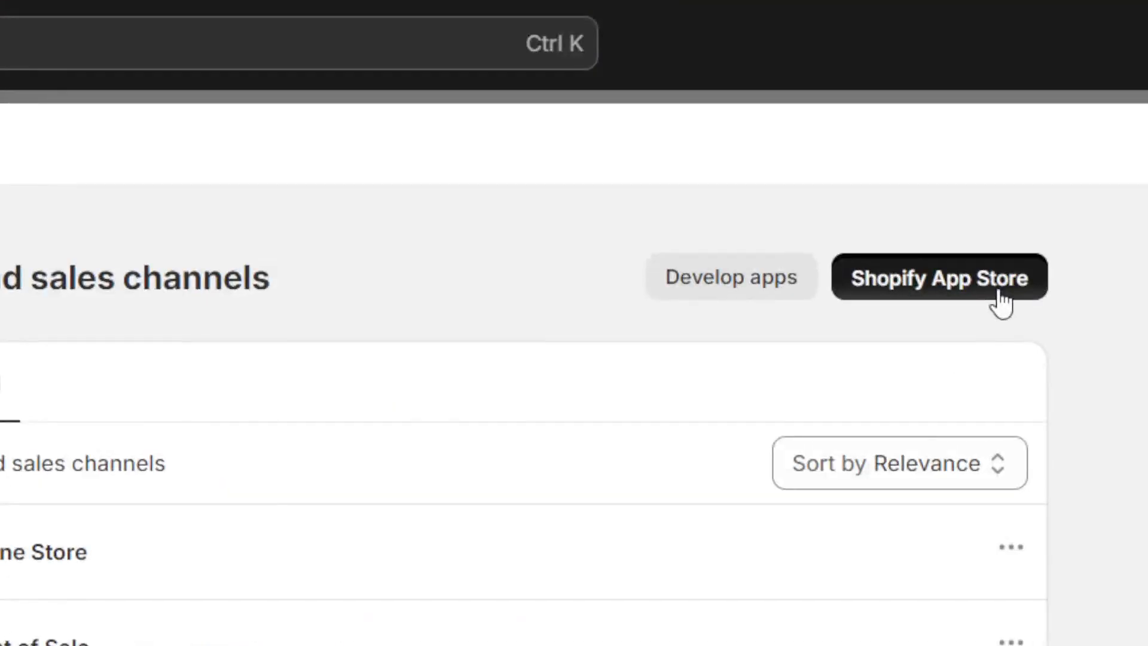
click(1000, 295)
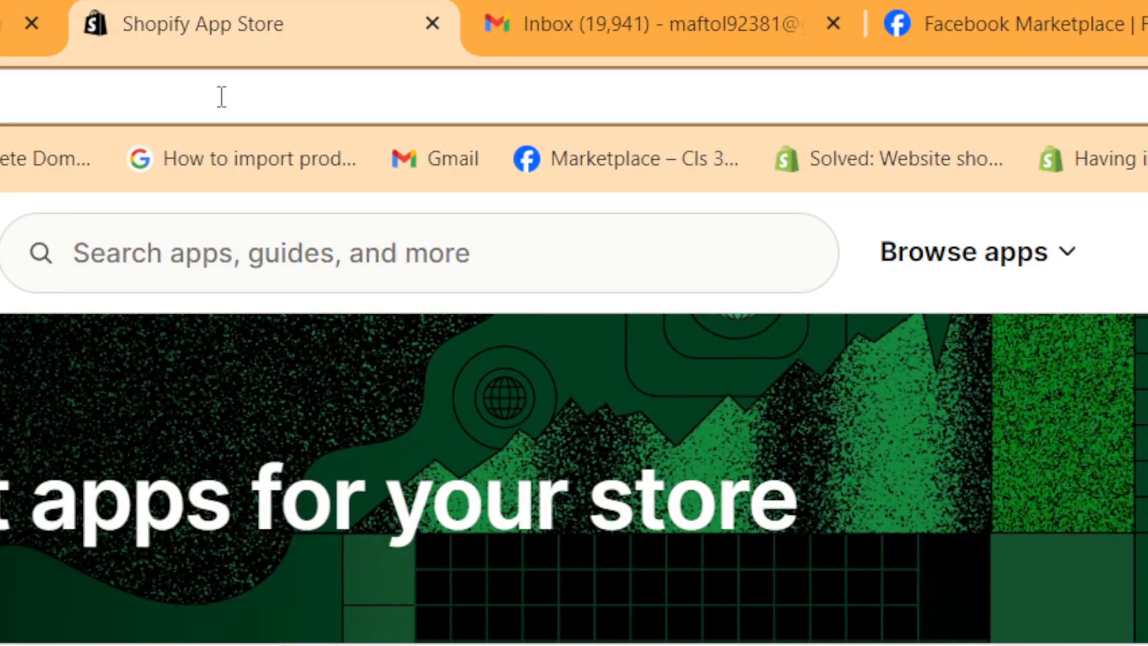
- Search the app store for "track718" and open the TRACK718 Order Track & Email listing
click(250, 251)
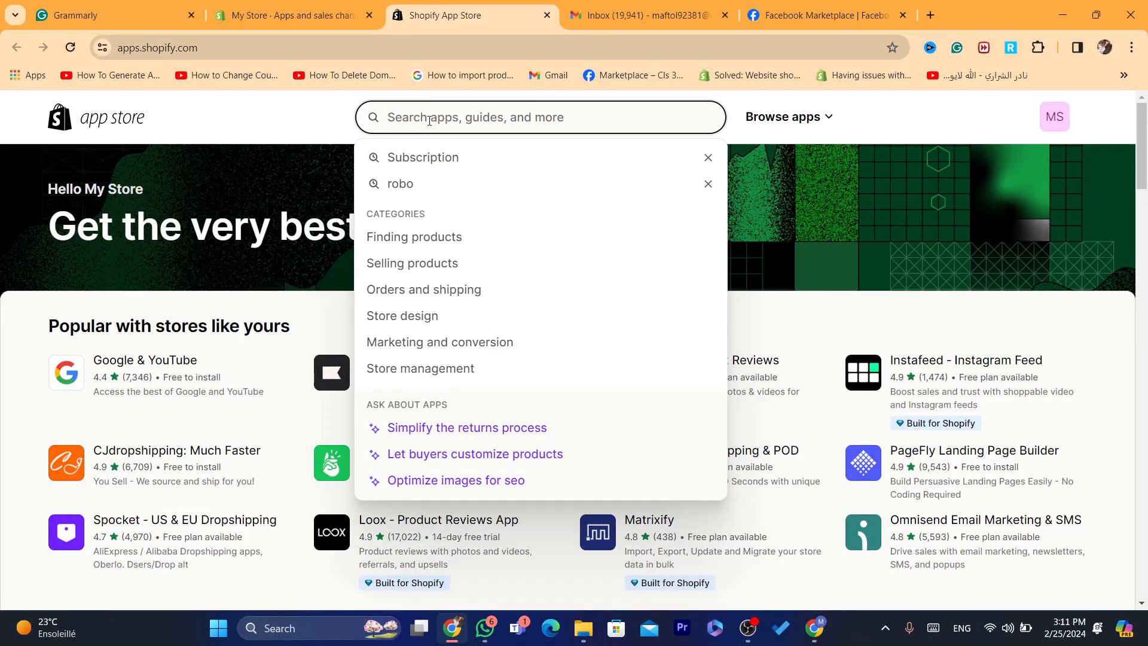
text(track718)
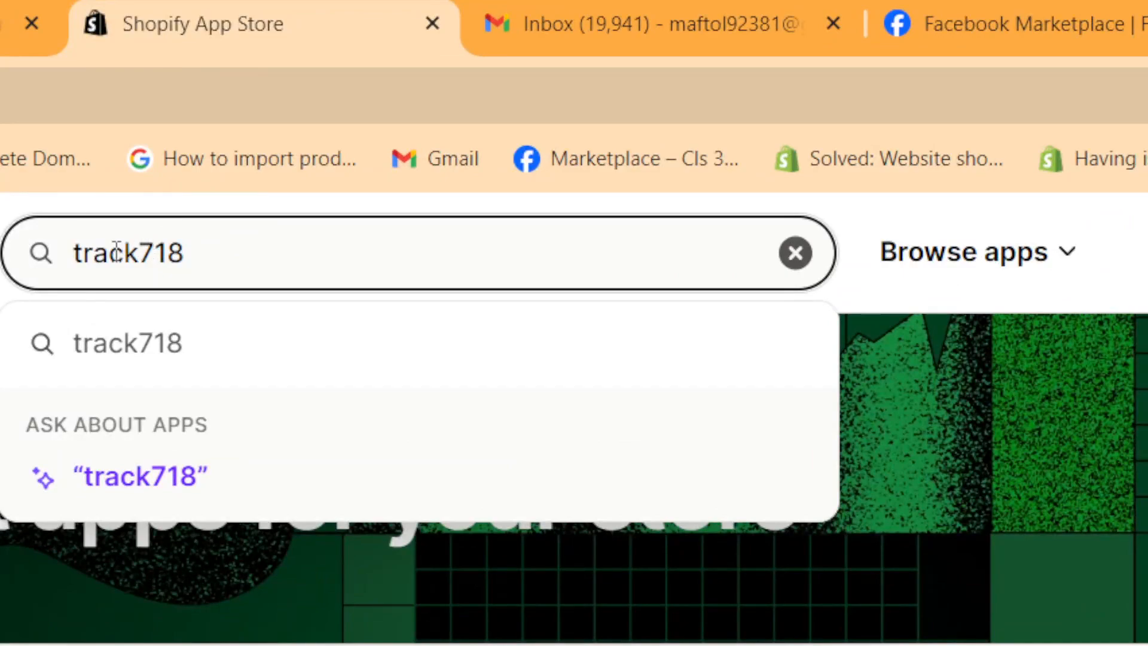
key(Return)
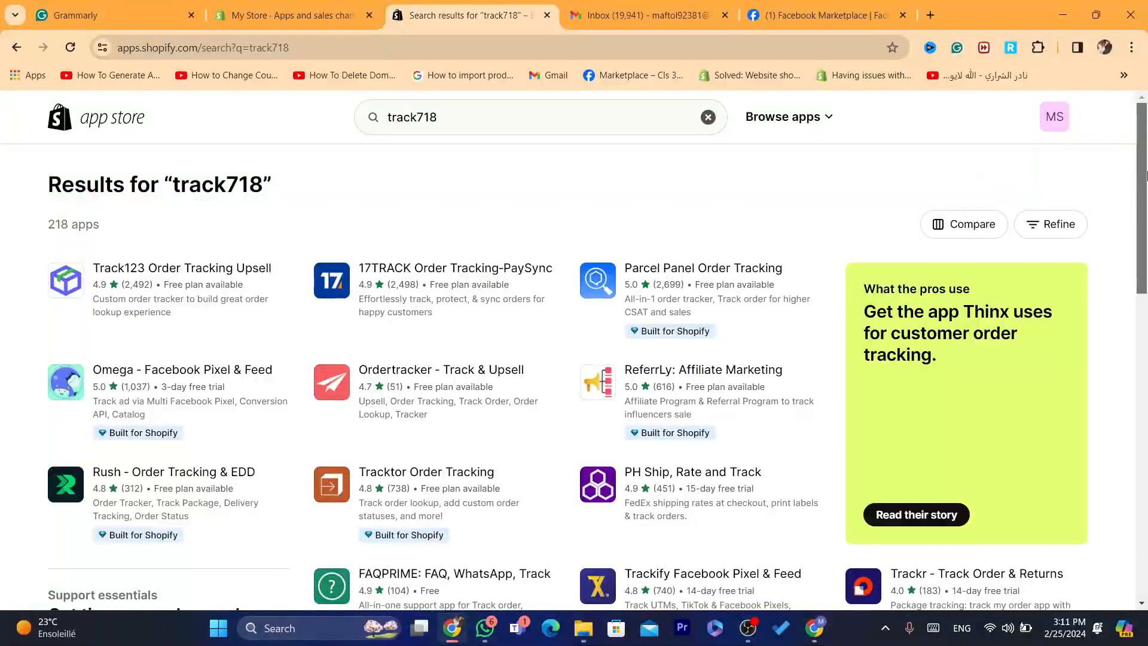
drag(1147, 177, 1146, 345)
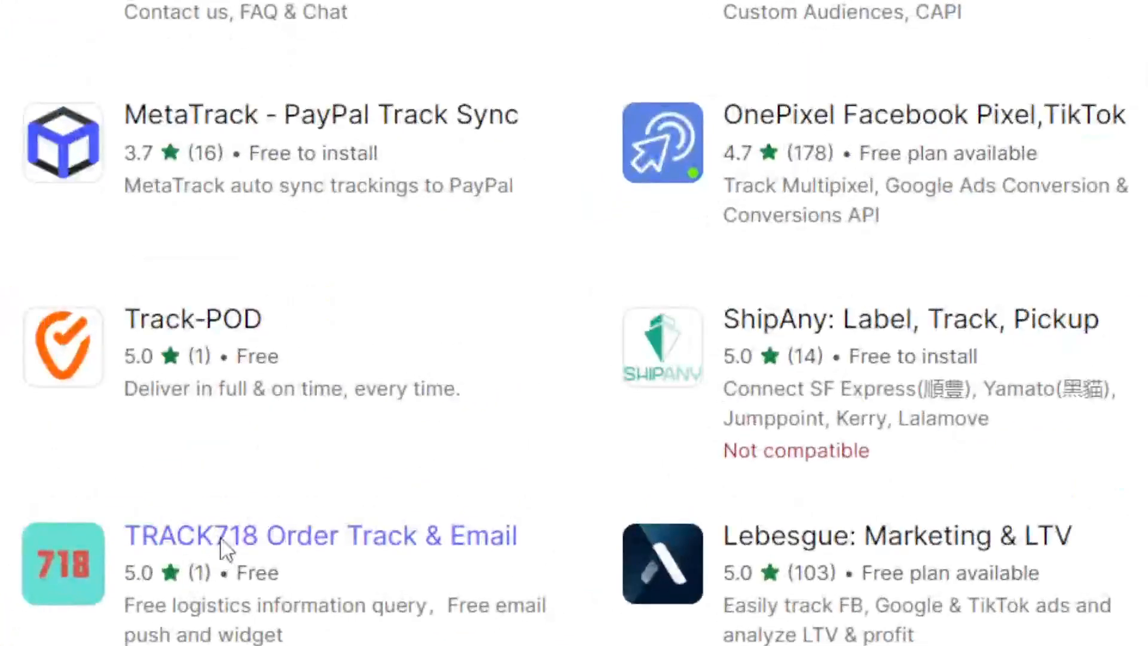
click(226, 549)
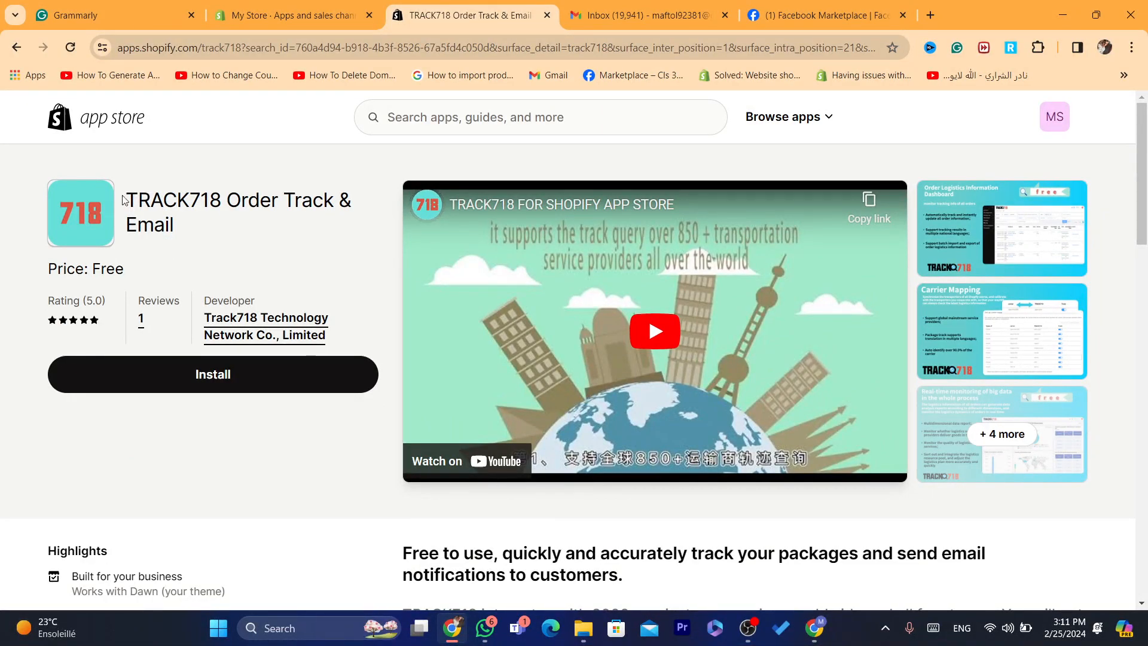
- Install the TRACK718 Order Track & Email app and approve its access to the store data
drag(124, 199, 224, 234)
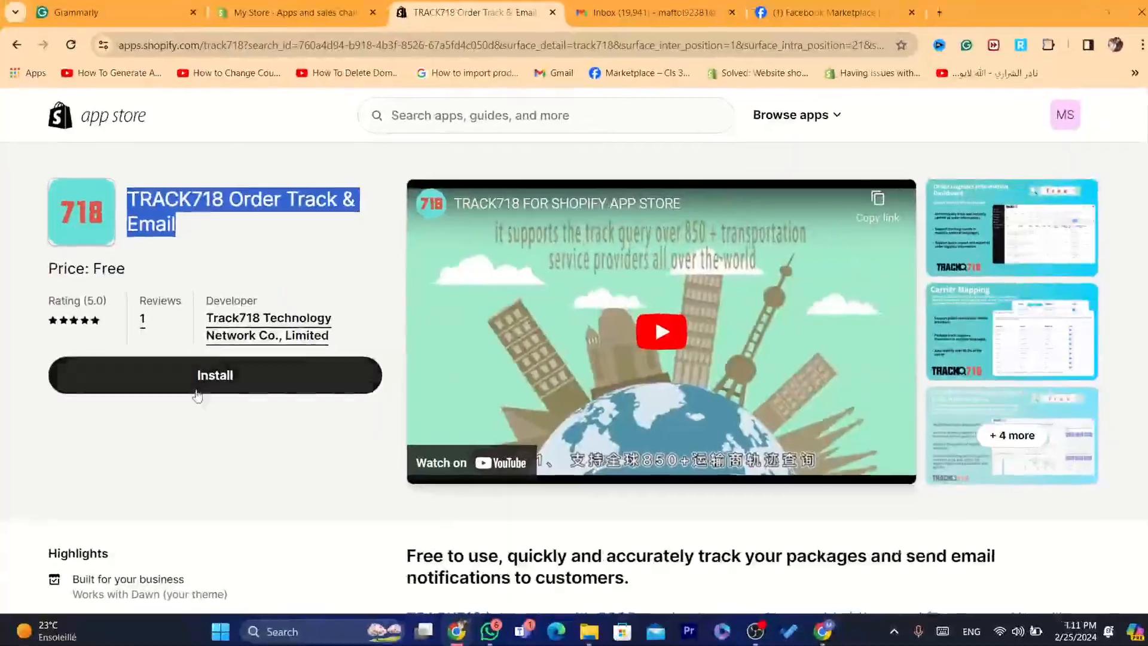
click(195, 388)
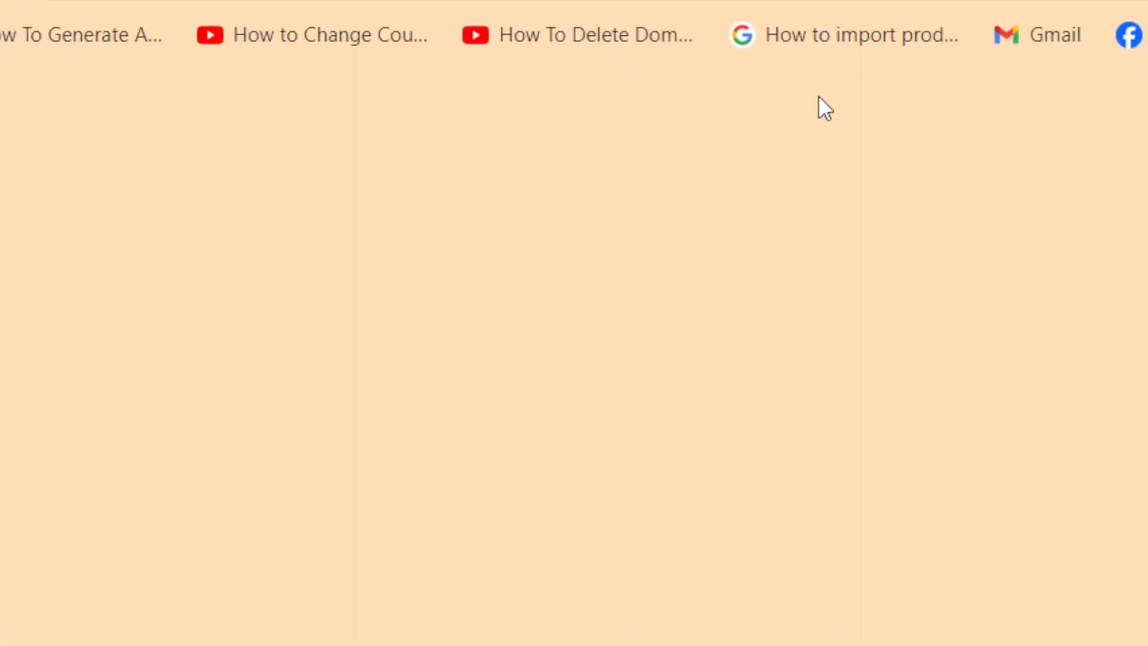
drag(1051, 5, 855, 3)
click(644, 96)
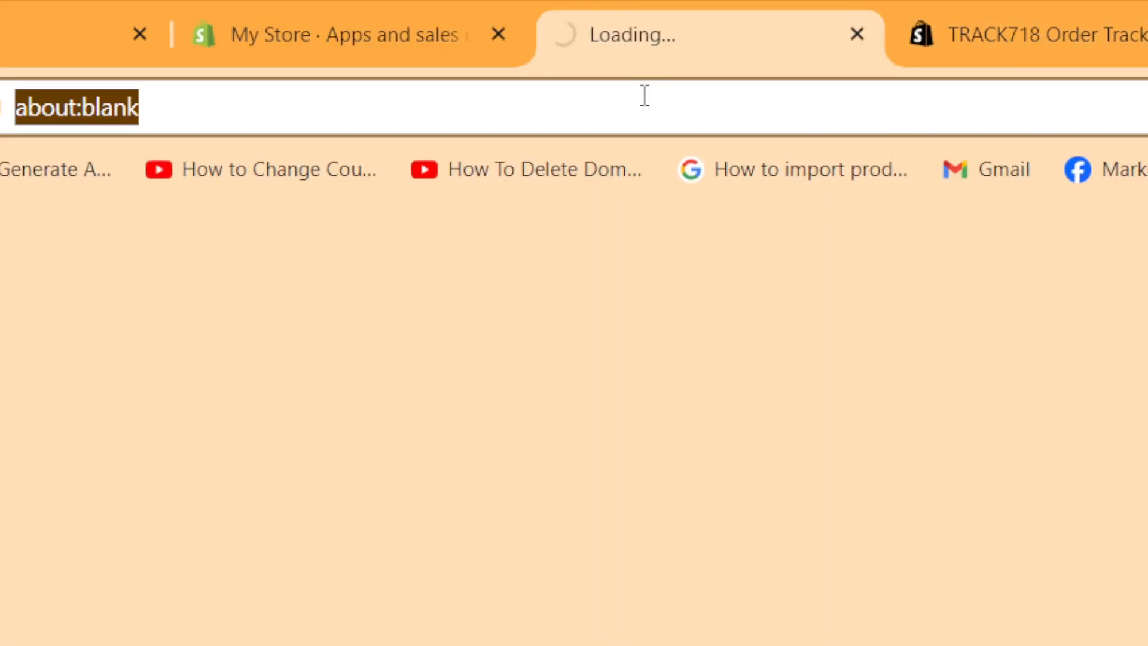
double_click(644, 95)
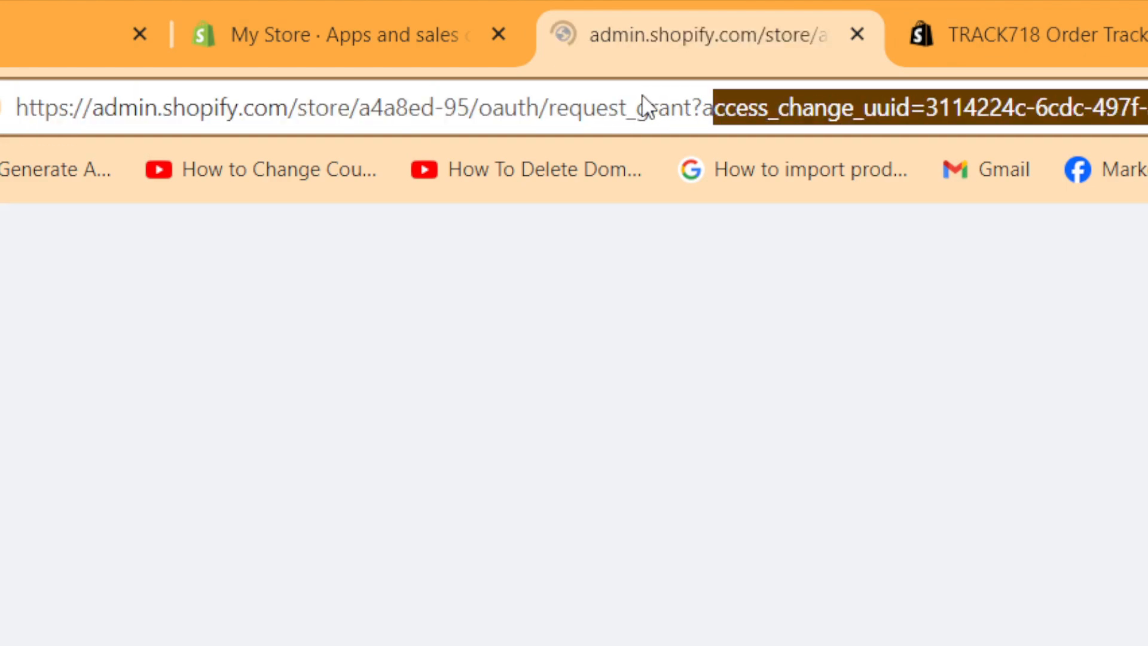
click(1096, 5)
click(803, 7)
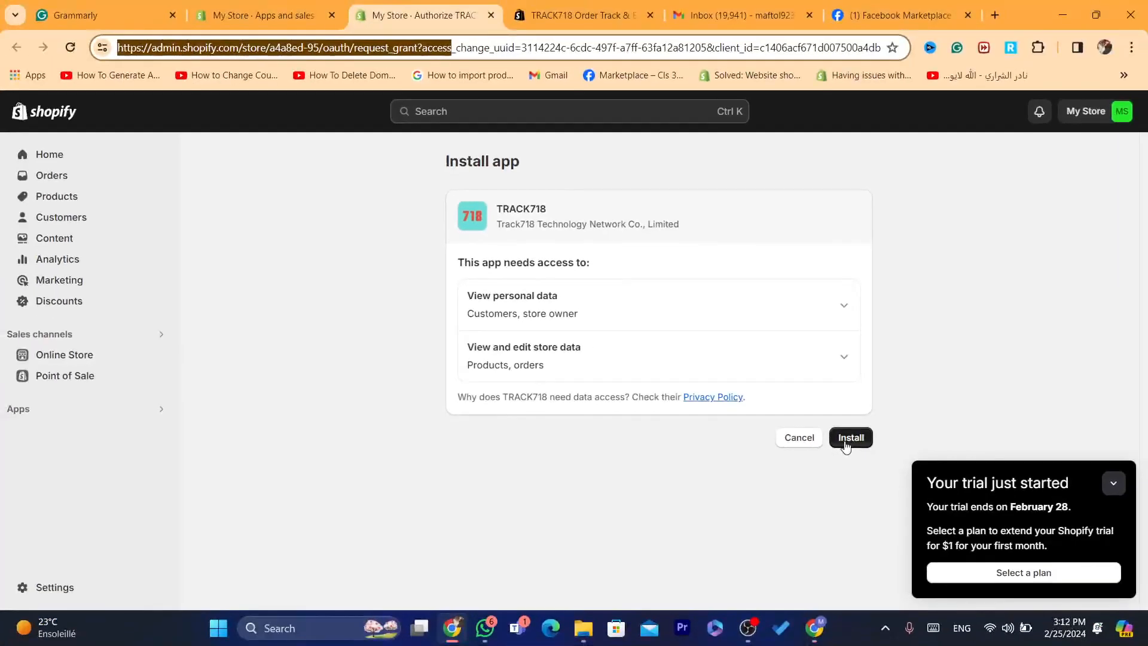
click(847, 437)
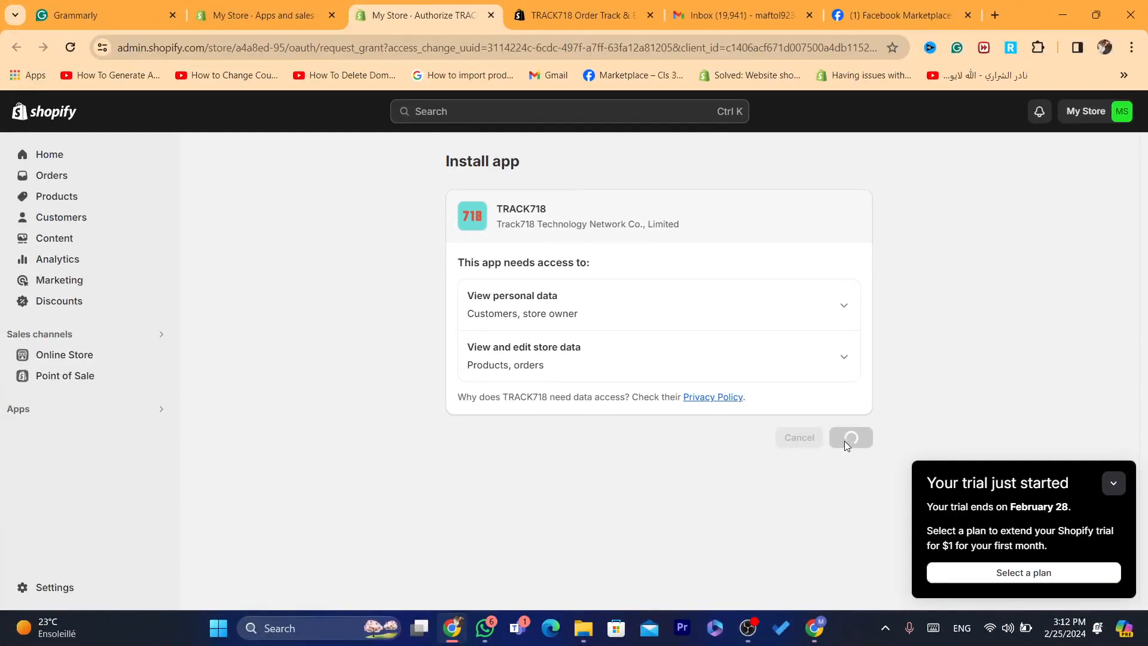
click(281, 13)
click(418, 3)
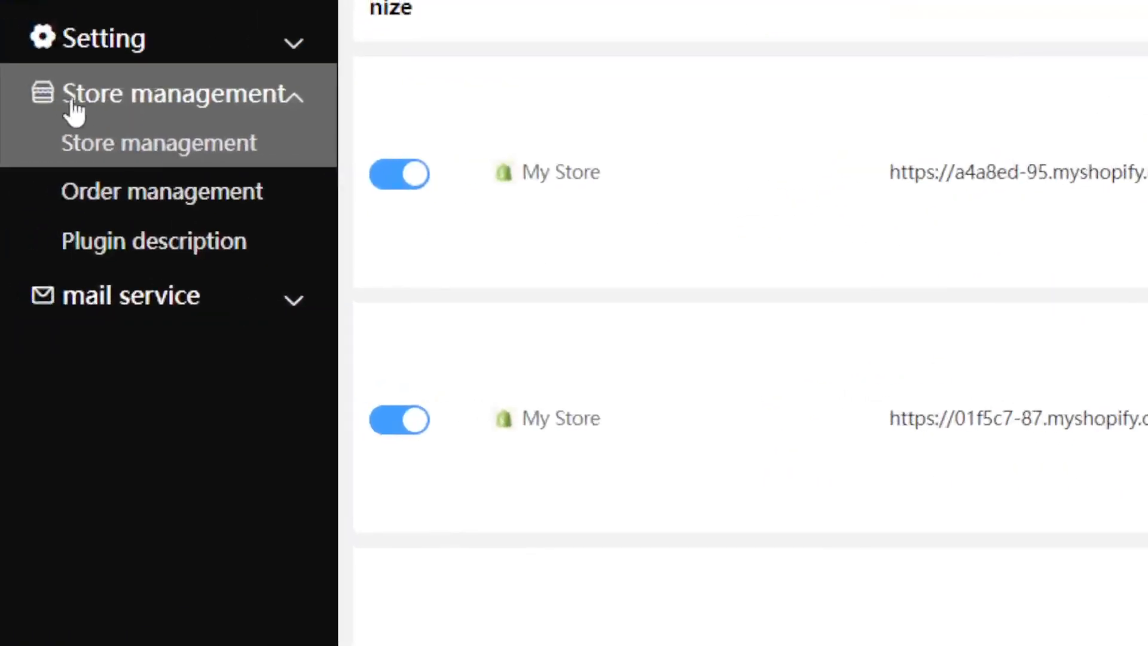
- Open the Plugin description under Store management in TRACK718 and copy the tracking page code for Shopify
click(157, 112)
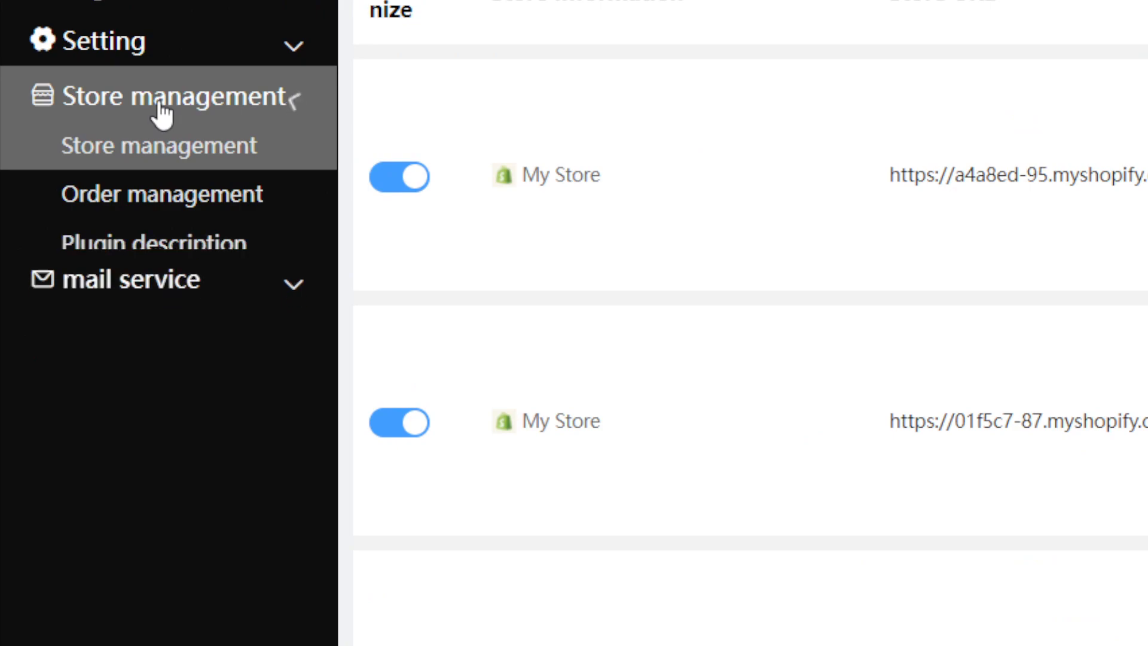
click(160, 111)
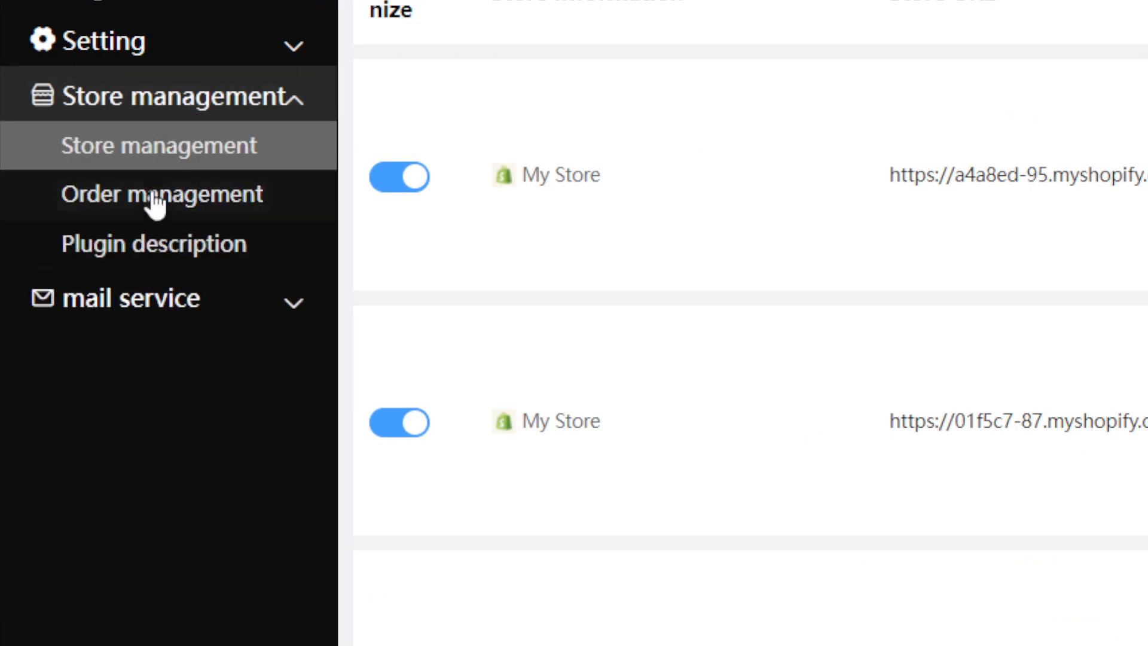
click(128, 263)
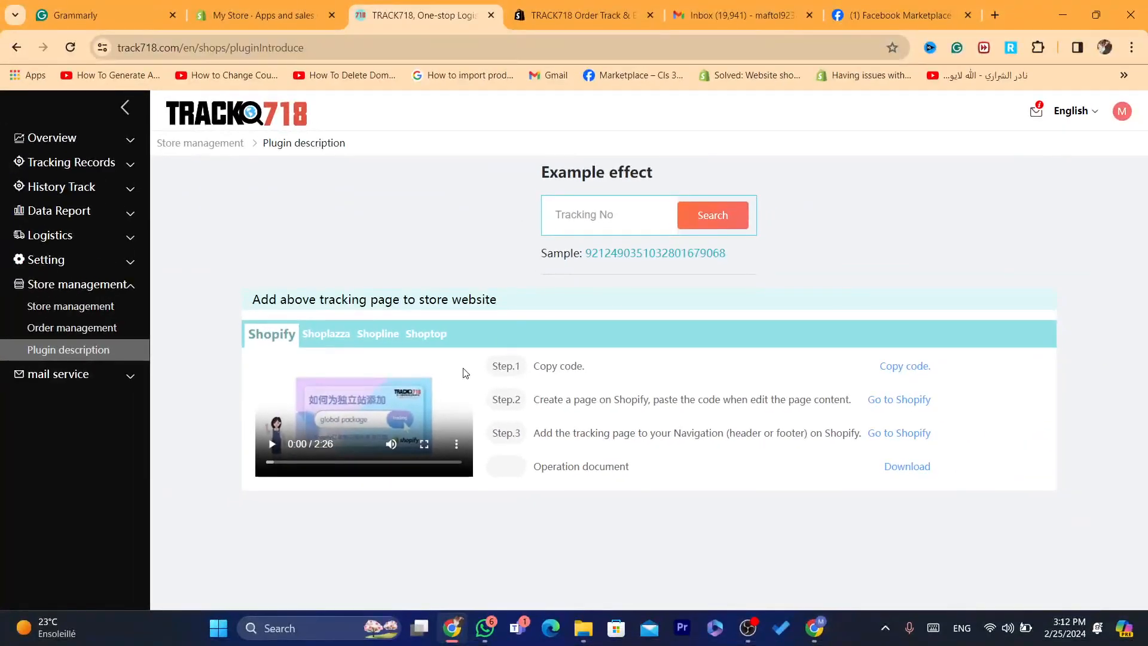
drag(532, 366, 612, 366)
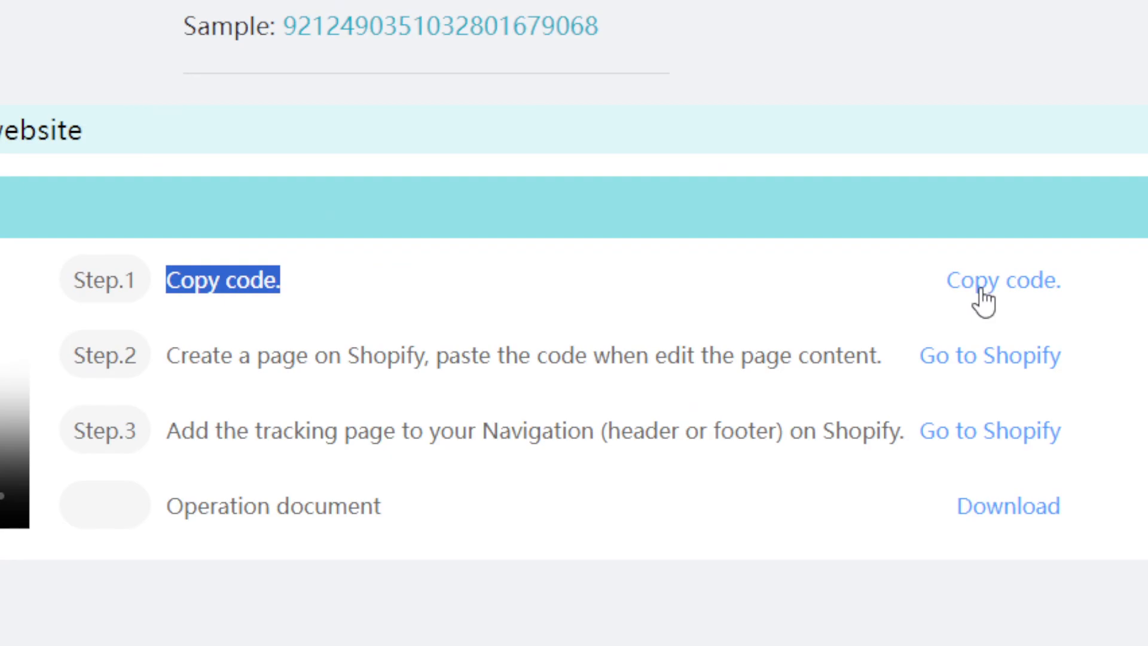
click(983, 302)
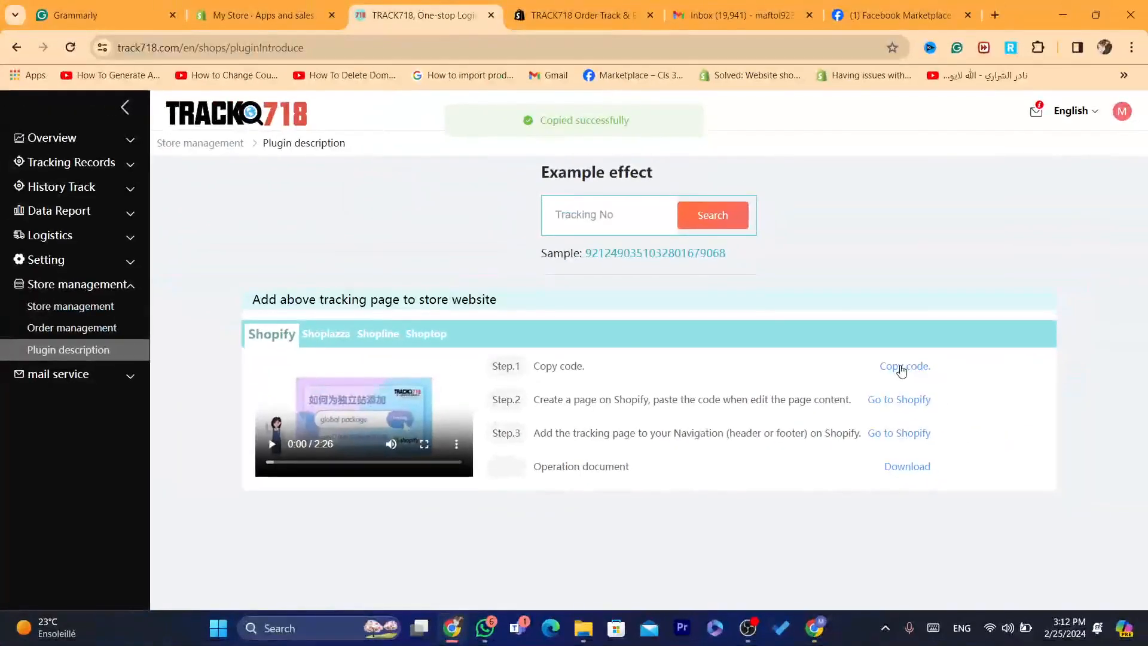
- Switch to the Shopify admin, leave the settings, and start a new page for the Online Store
click(263, 15)
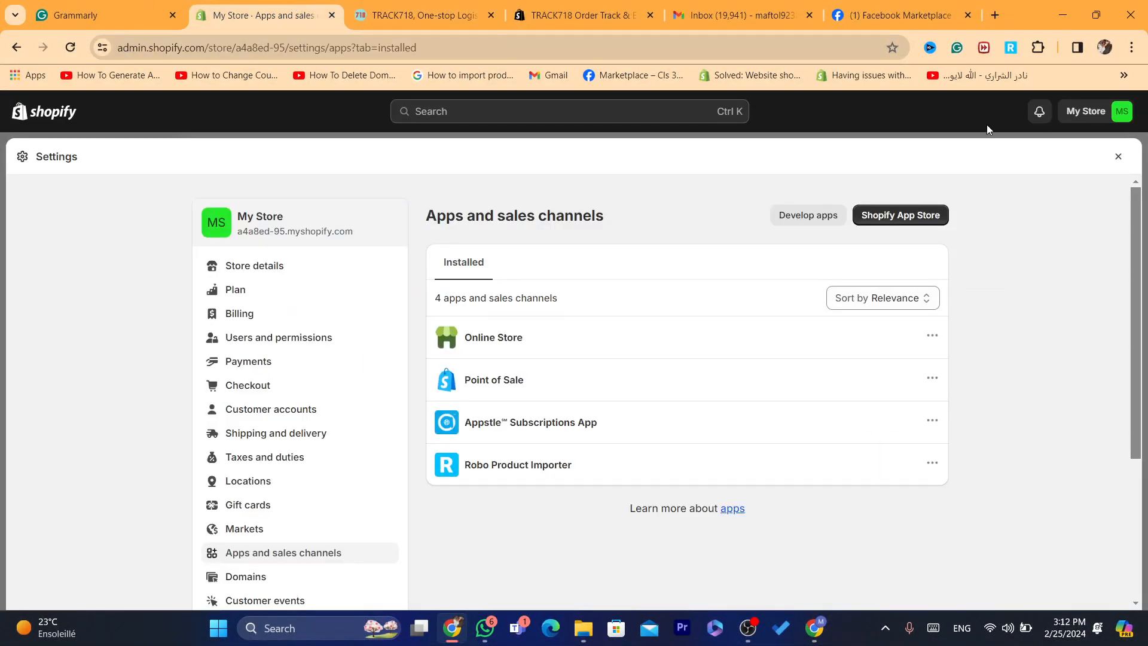
click(1118, 157)
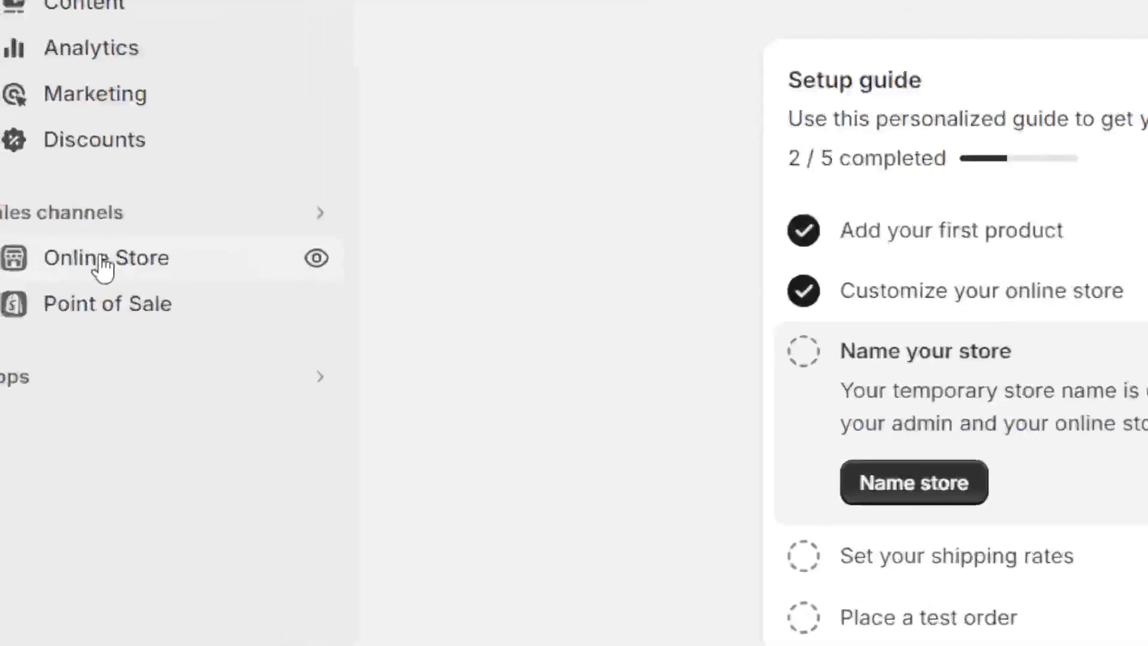
click(99, 263)
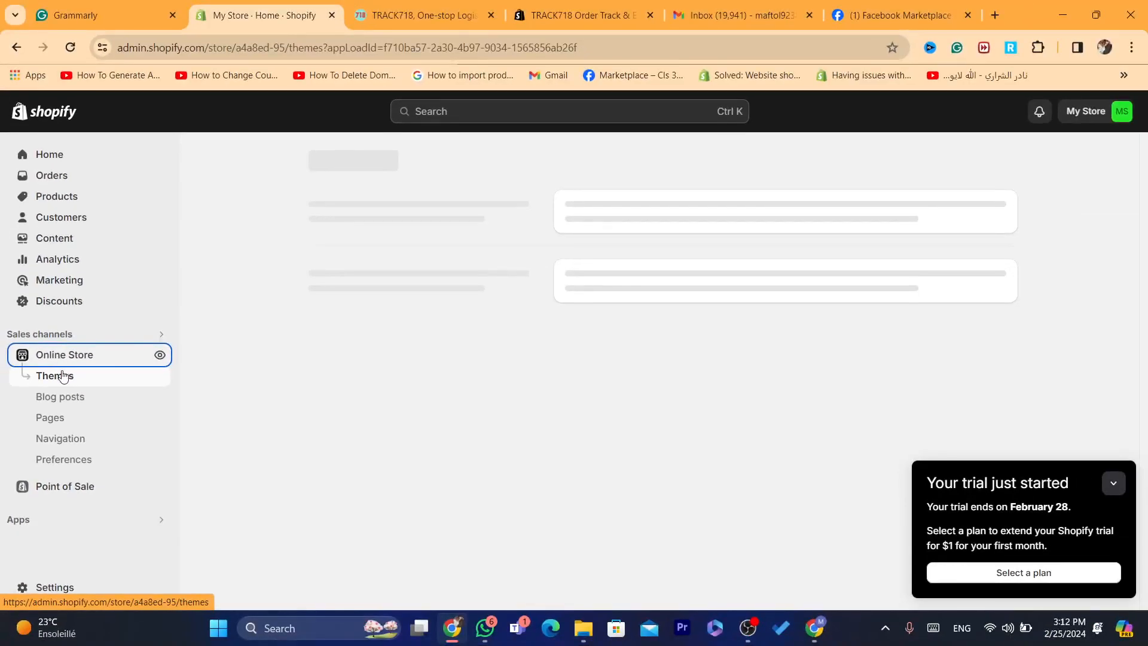
click(60, 421)
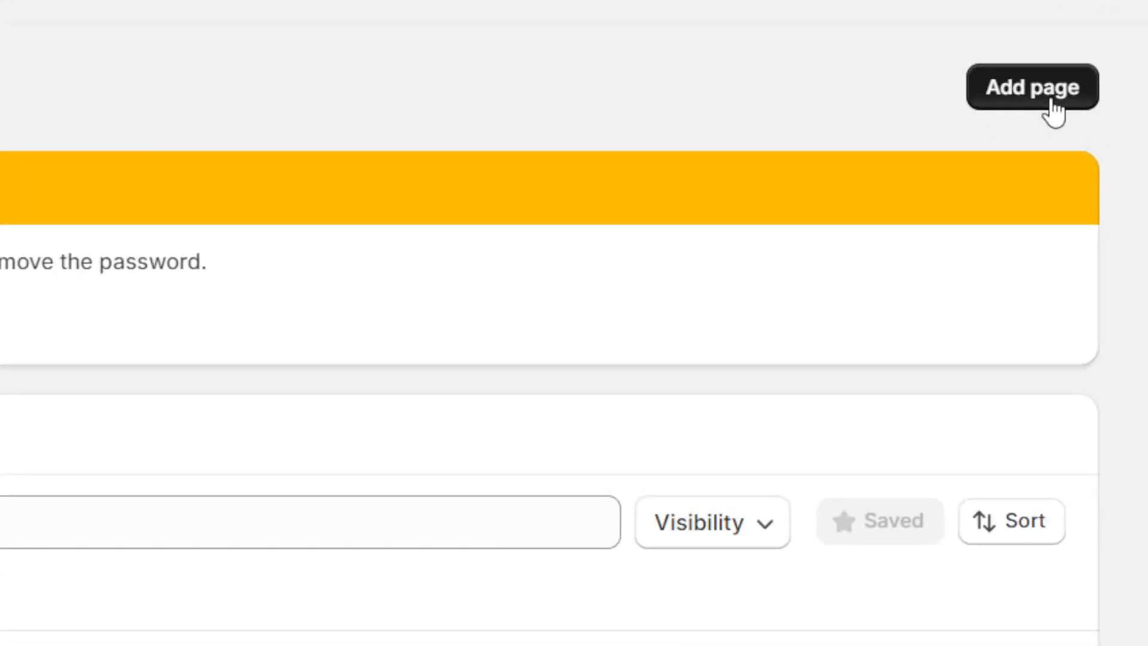
click(1052, 103)
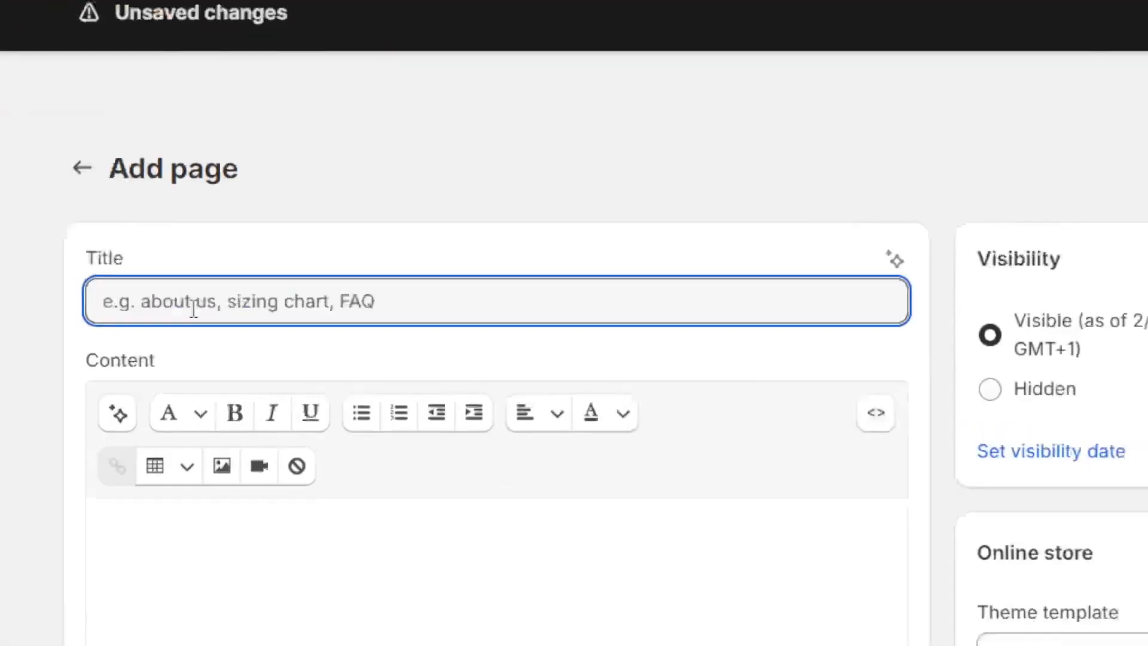
- Title the new page "Track Your Order"
text(Tracj)
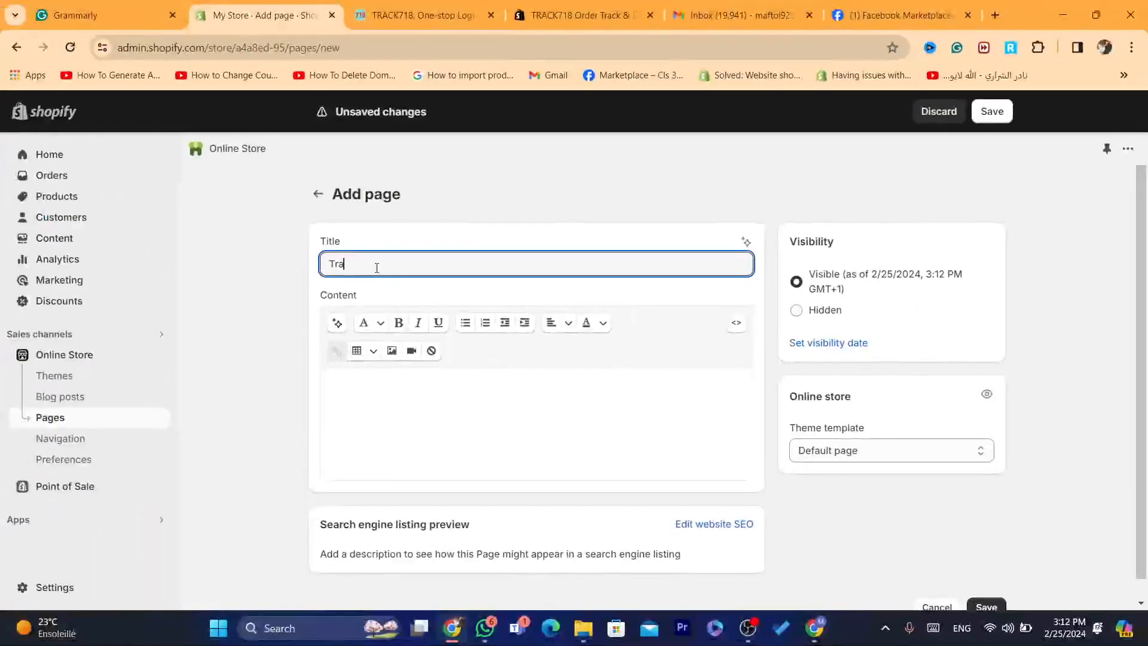
text(yOU)
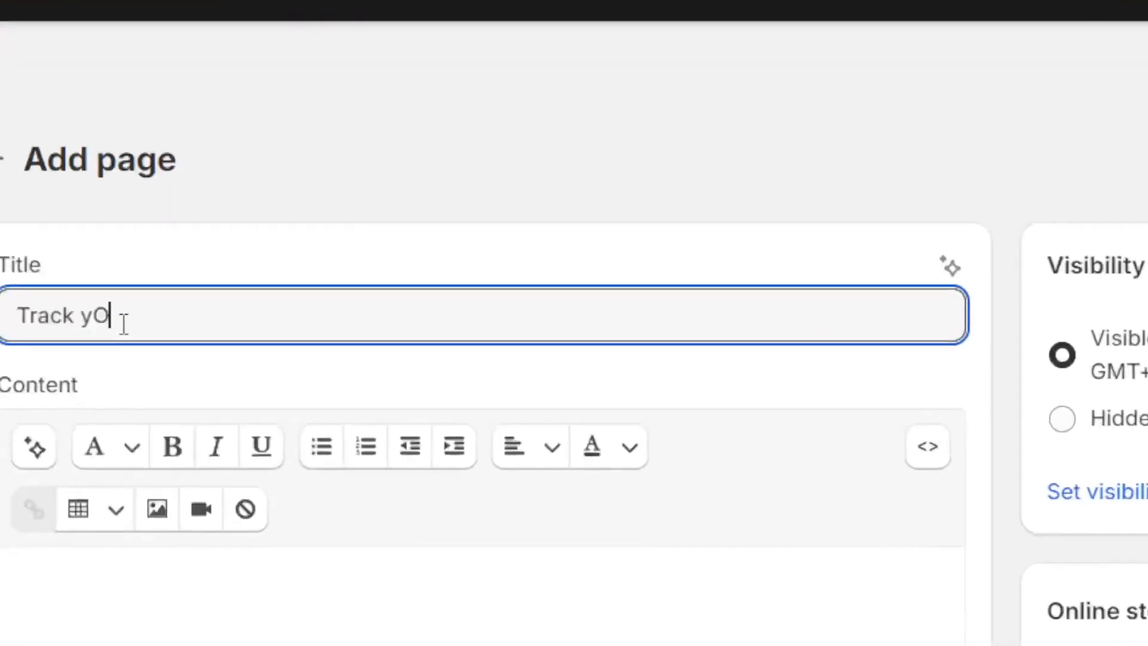
key(BackSpace)
key(BackSpace)
key(BackSpace)
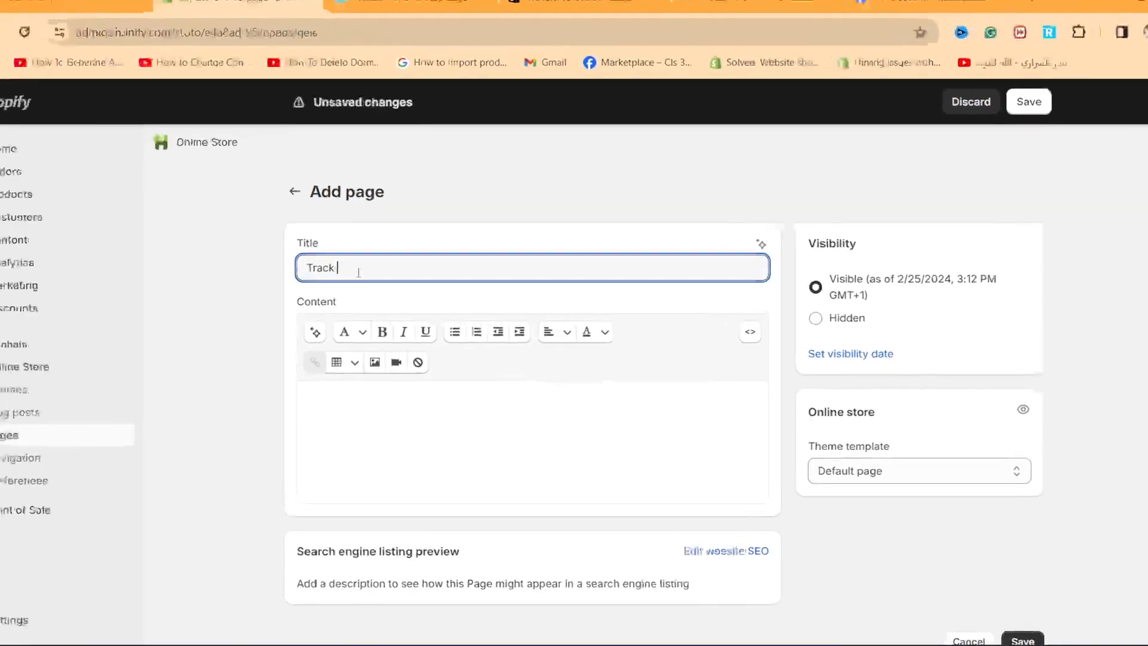
text(Your)
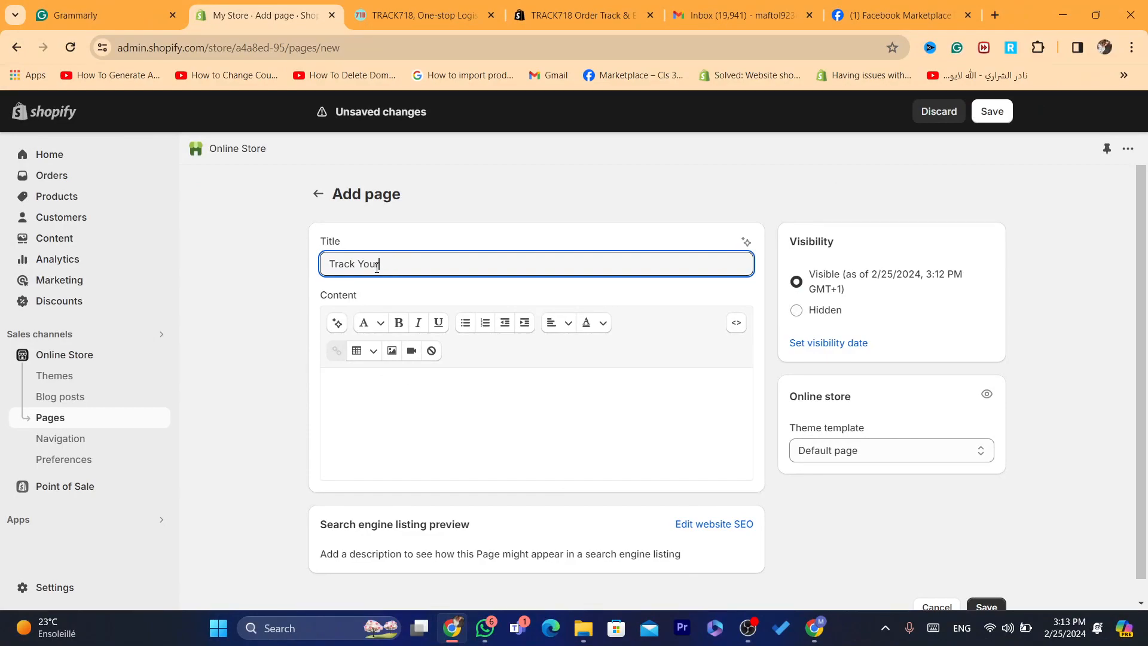
text( Order)
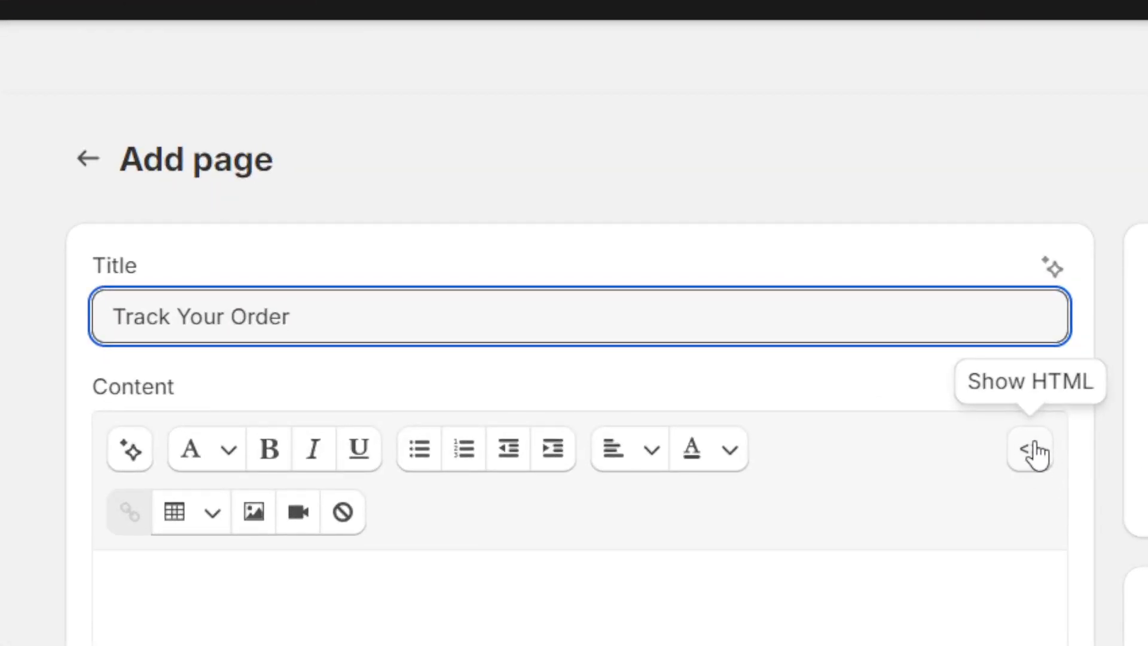
- Paste the copied tracking code into the page content as HTML and save the page
click(1029, 466)
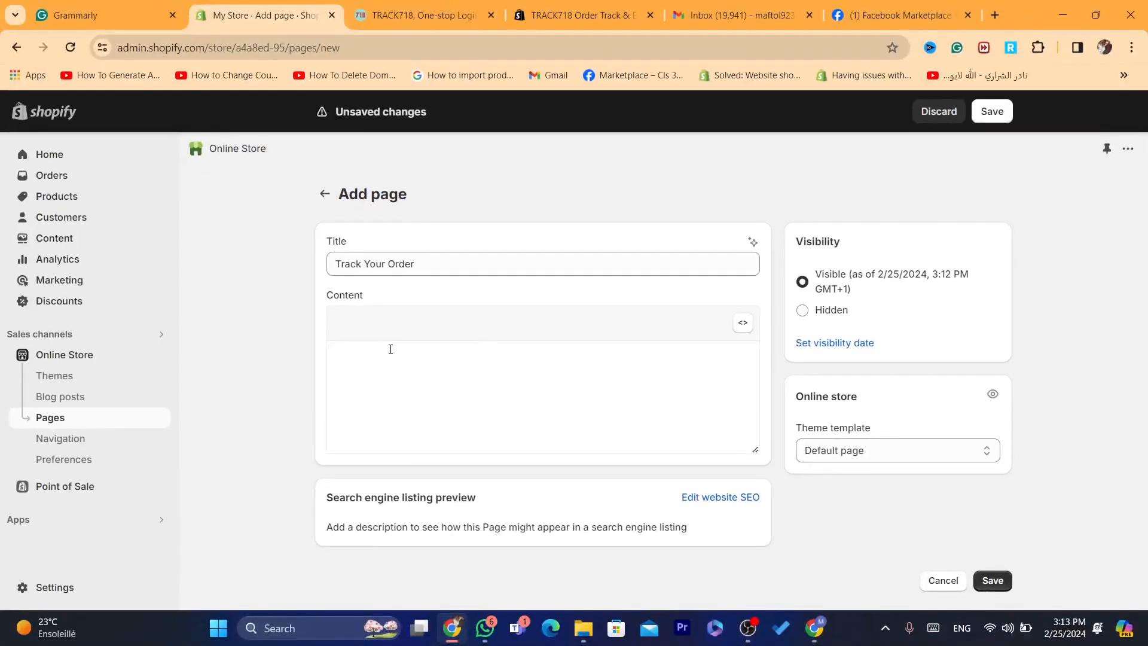
click(383, 362)
key(ctrl+v)
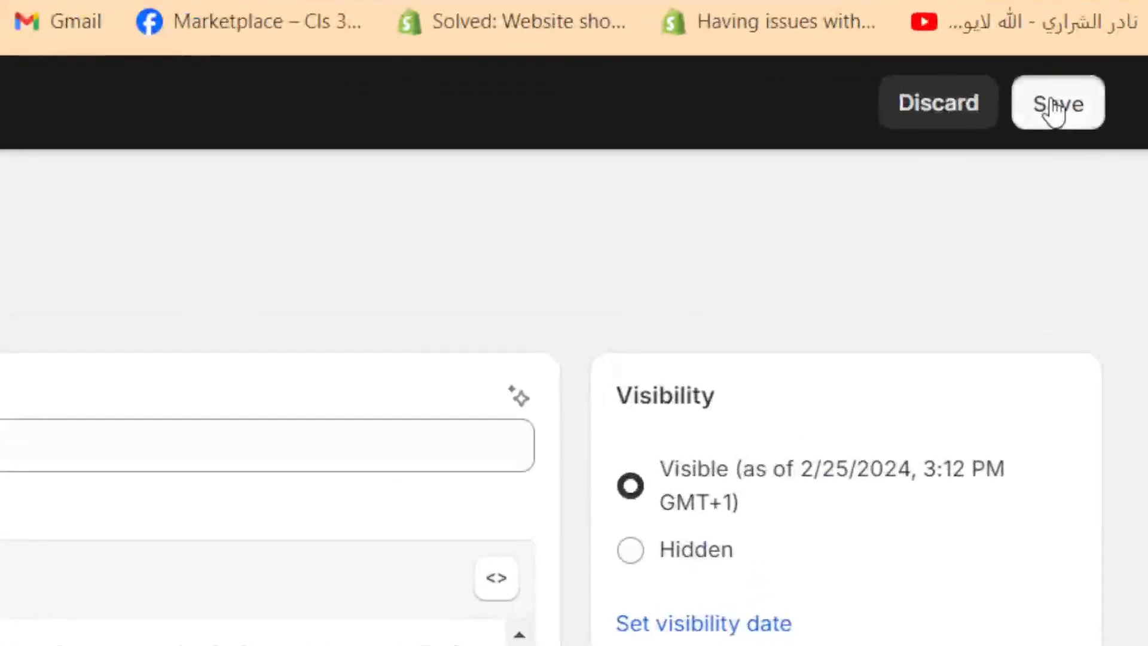
click(1056, 107)
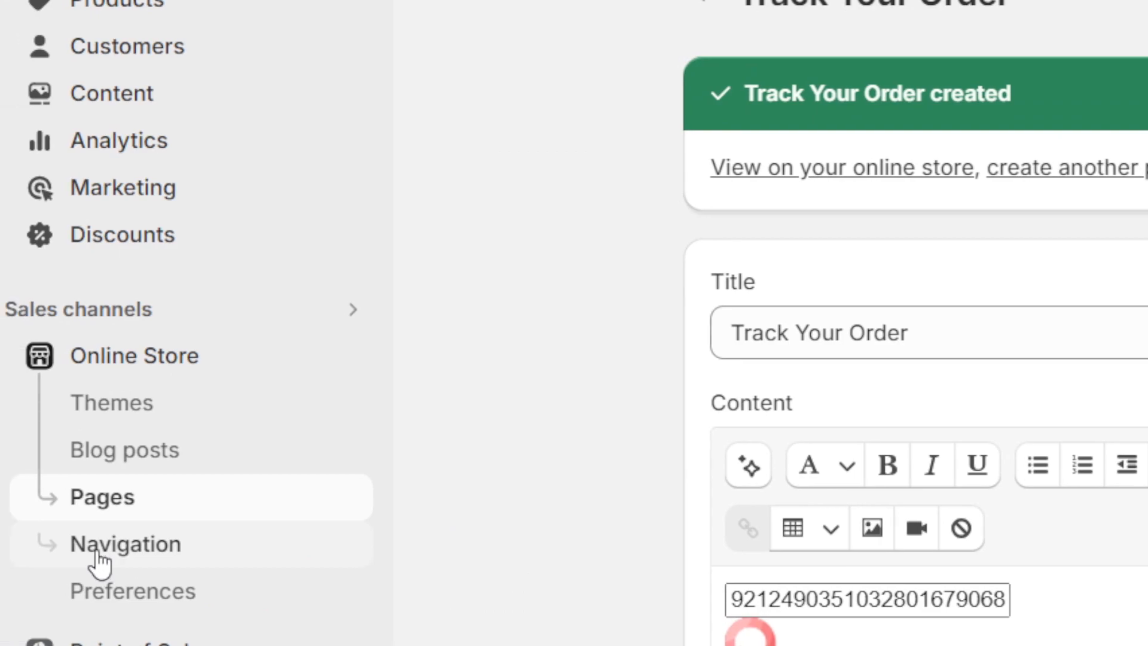
- Add a menu item linking to the Track Your Order page to the Main menu in the store's navigation and save the menu
click(98, 555)
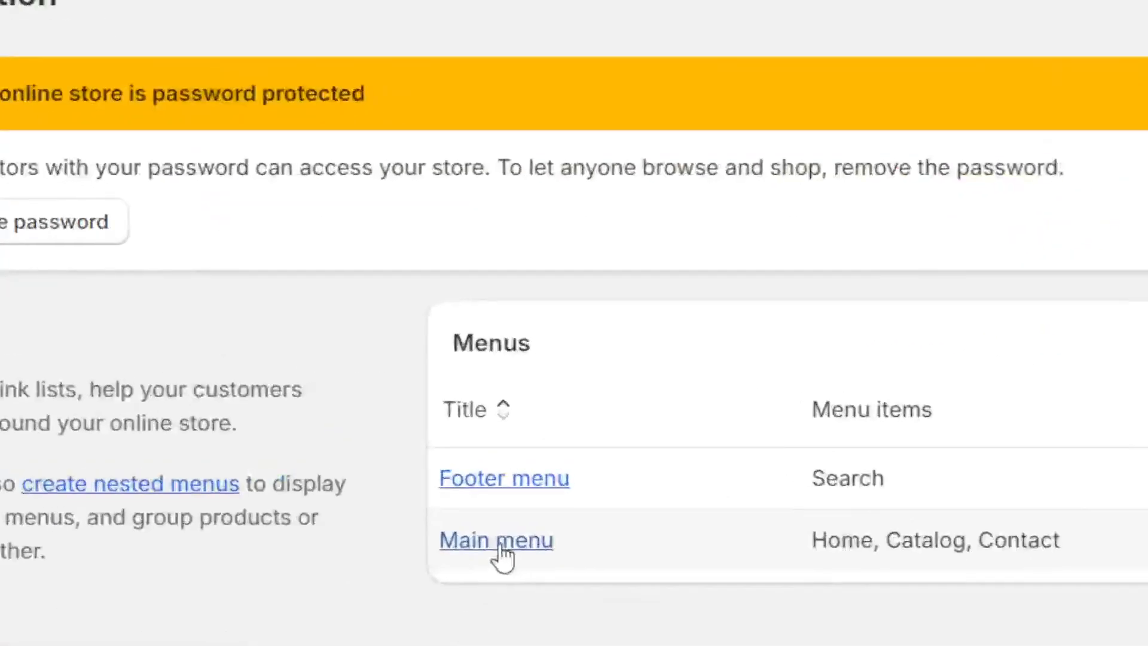
click(497, 542)
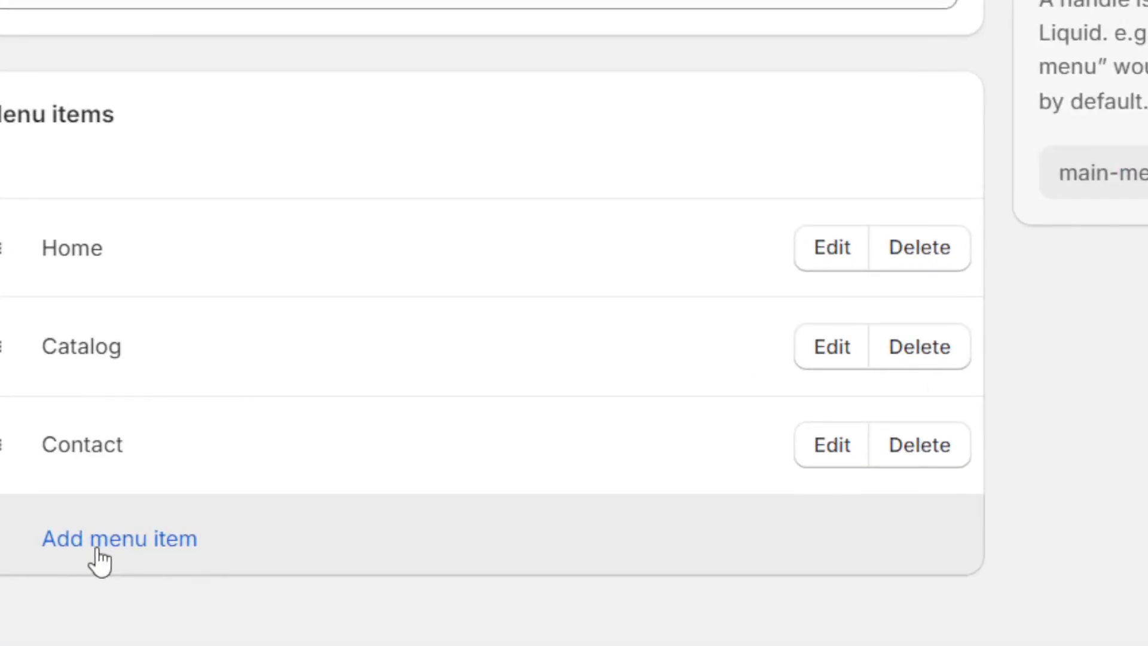
click(100, 562)
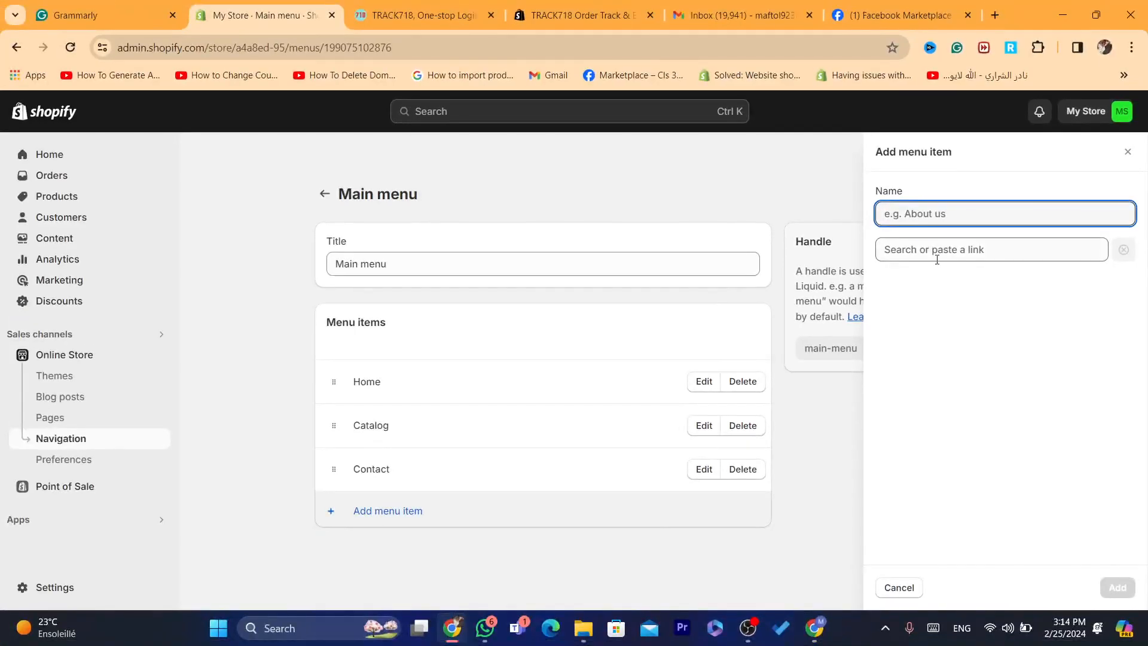
click(1020, 359)
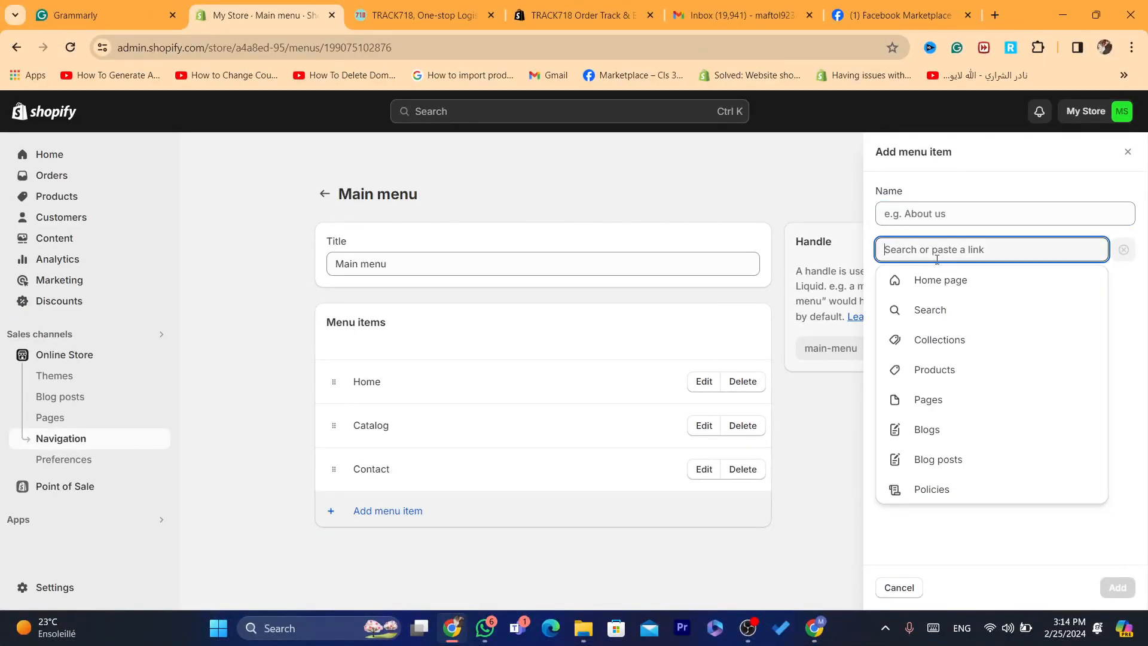
click(933, 405)
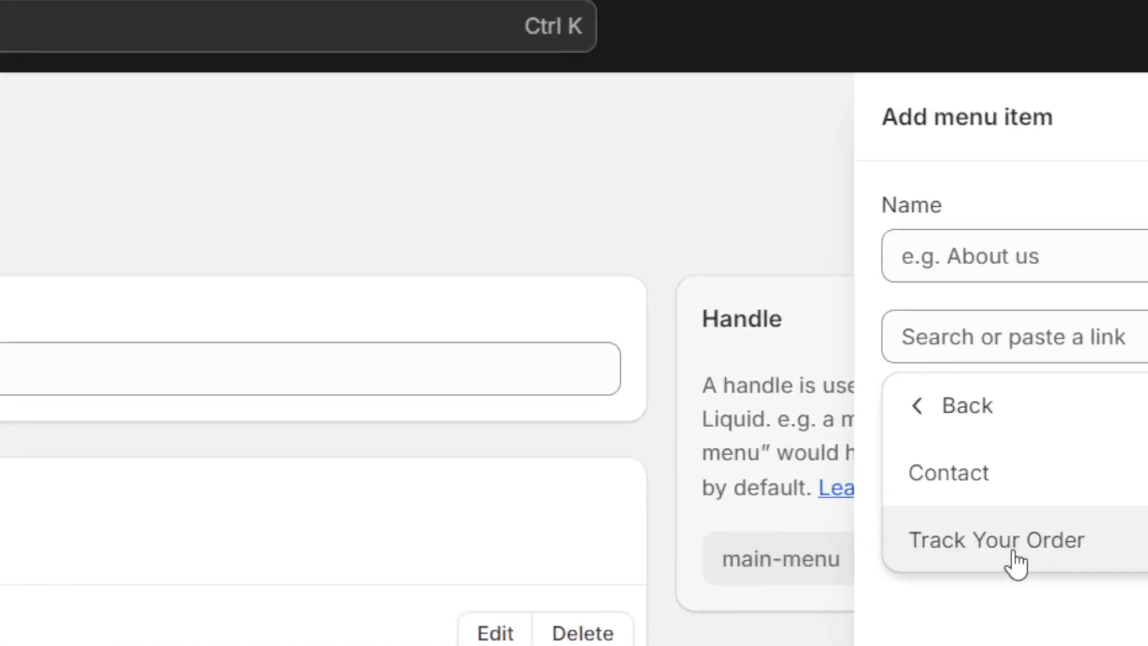
click(1017, 561)
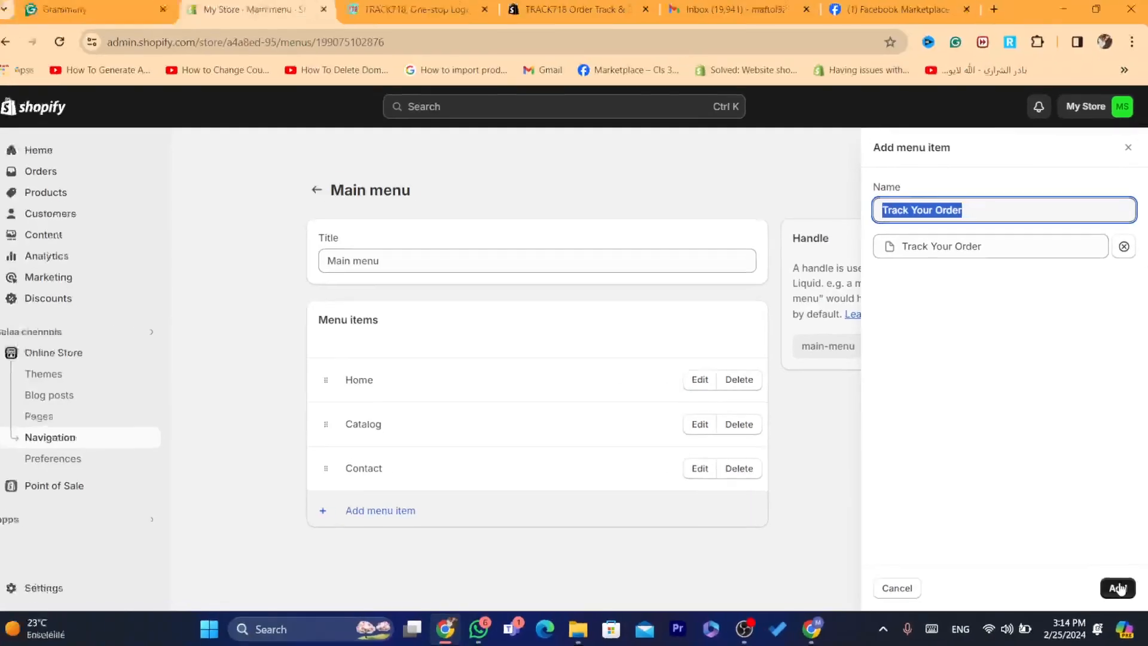
click(1118, 588)
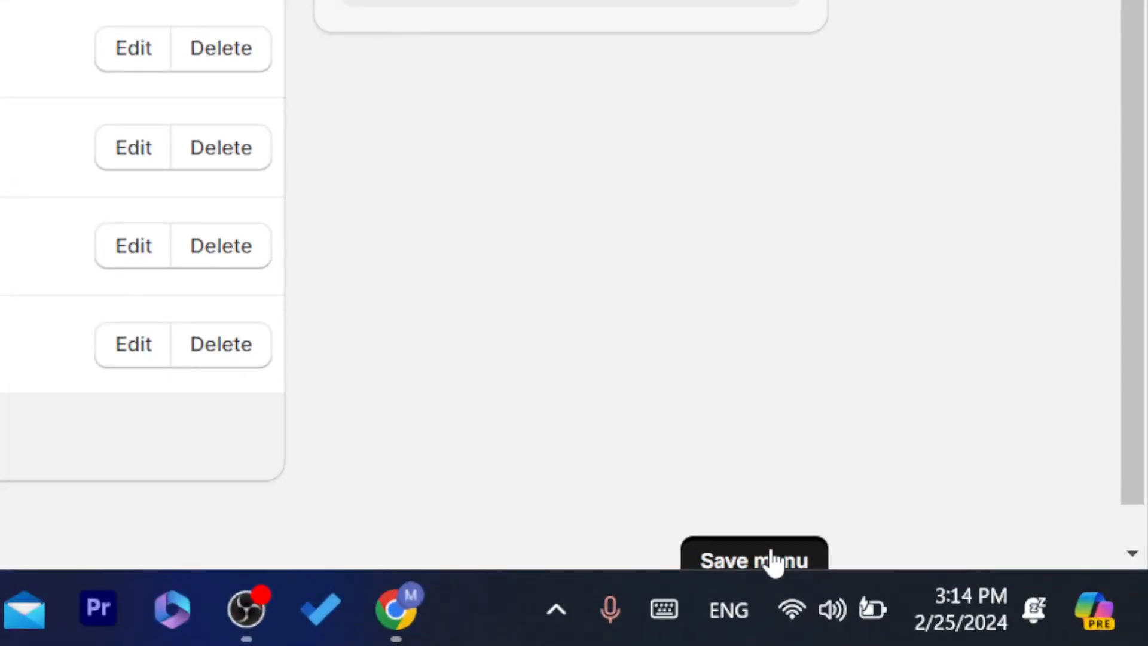
click(773, 560)
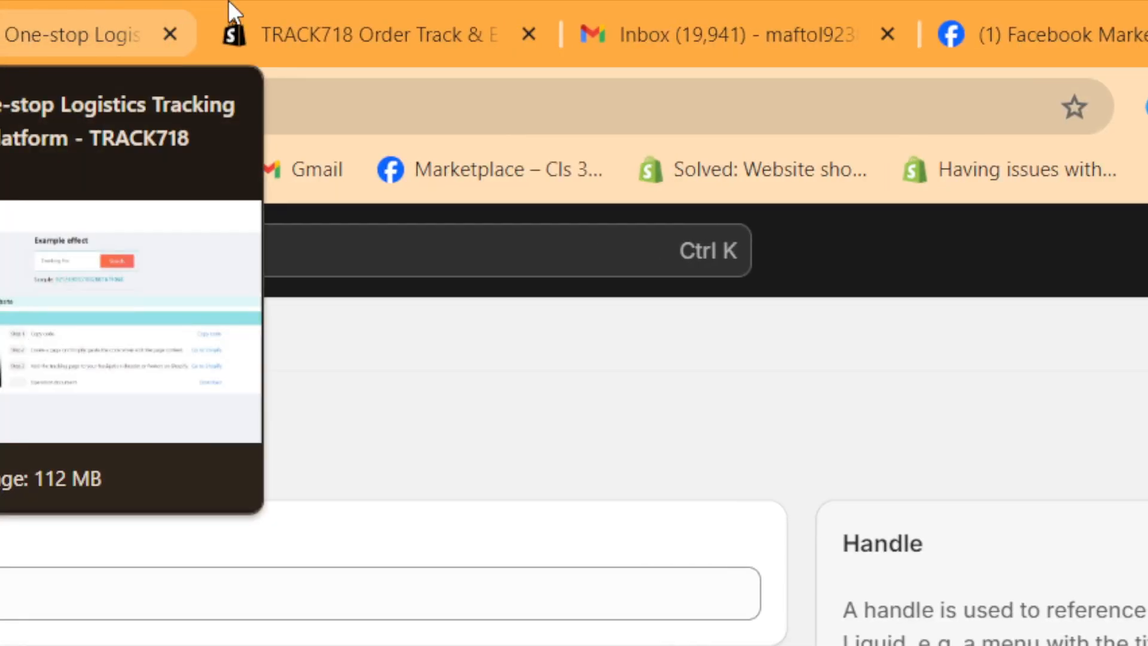
- View the live online store from the Shopify admin and open its Track Your Order page
click(312, 7)
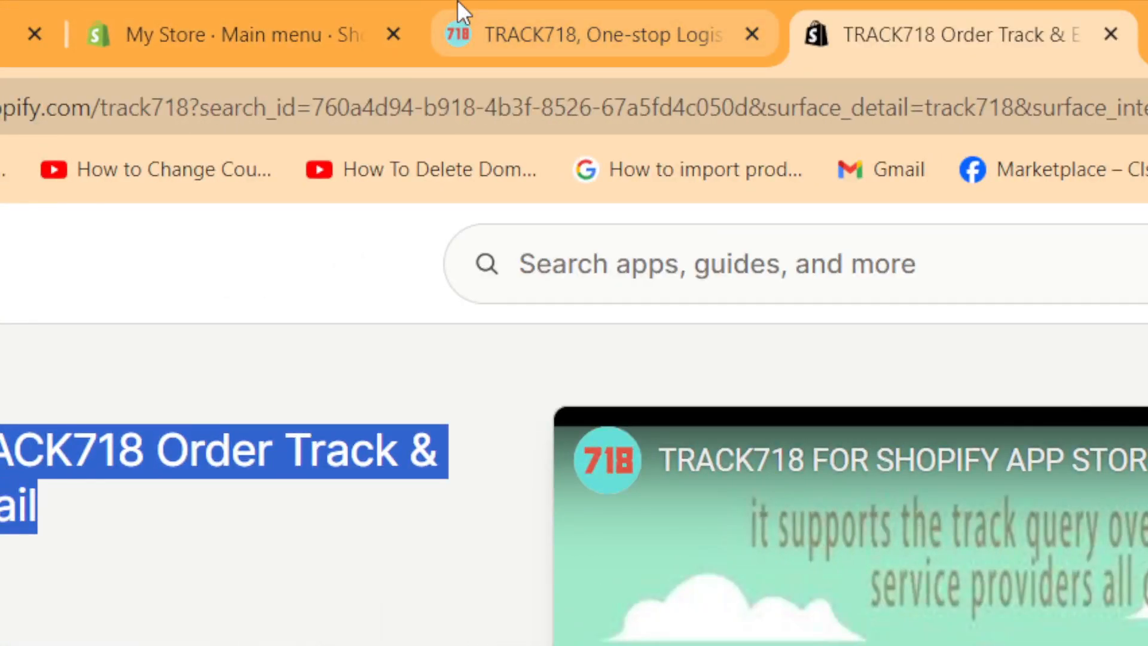
click(287, 12)
click(102, 354)
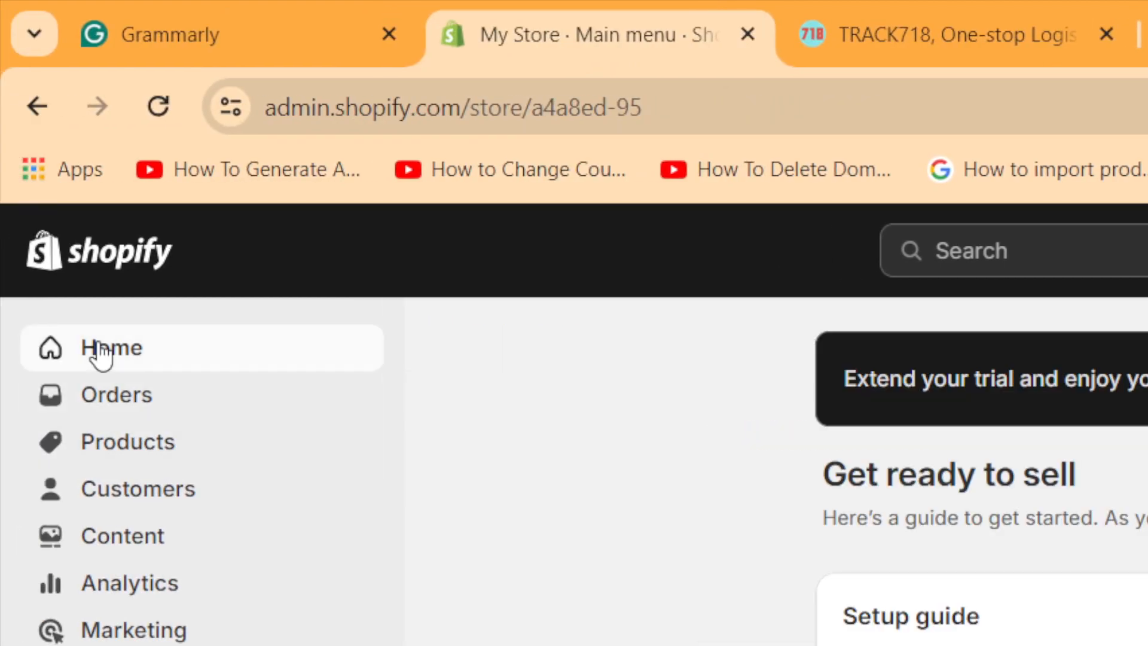
click(197, 516)
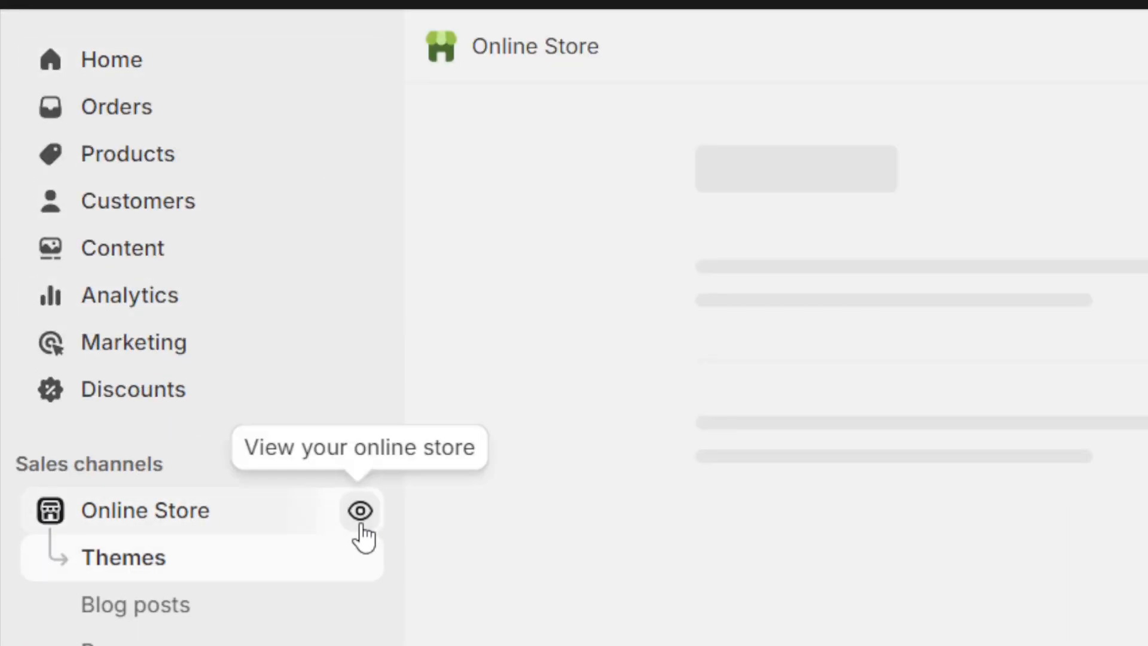
click(360, 510)
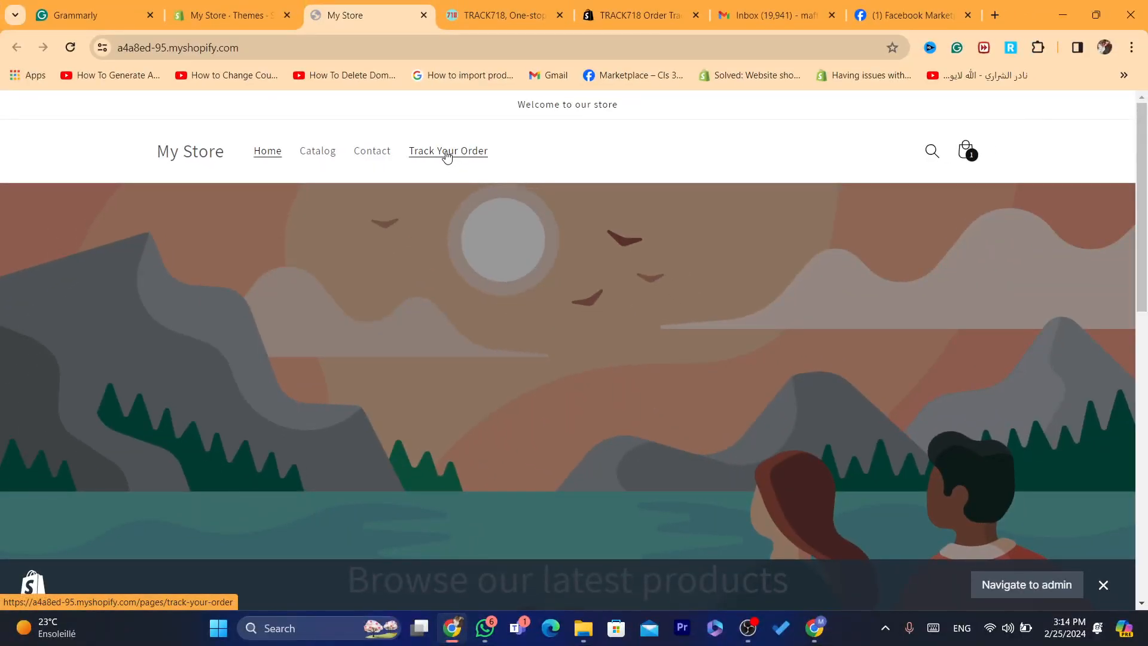
click(446, 154)
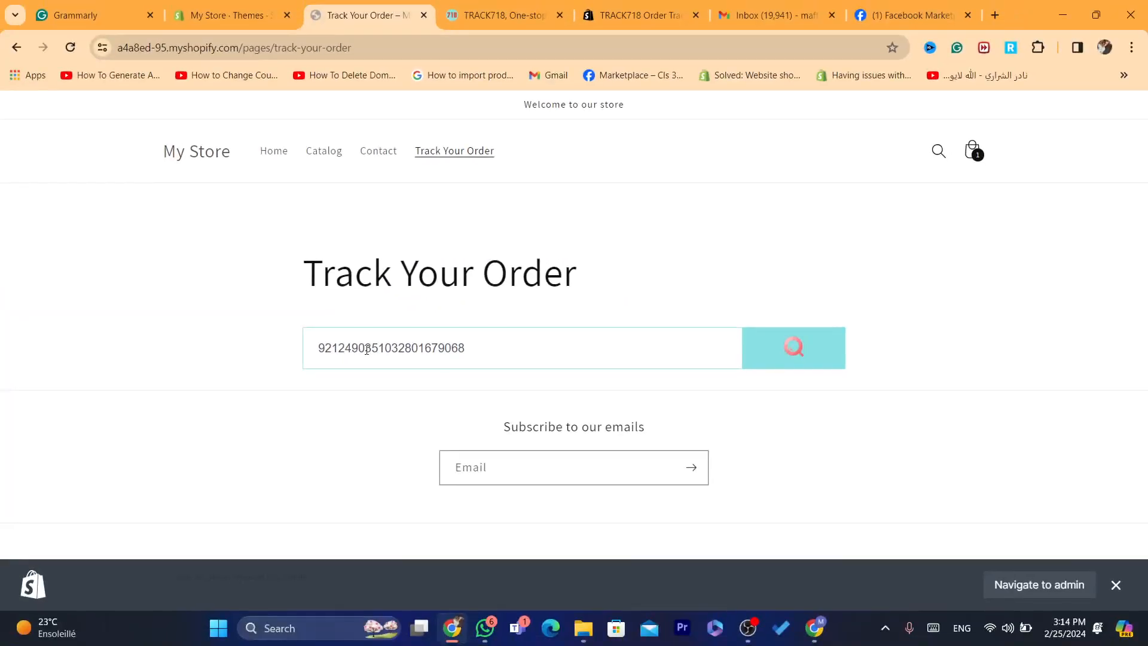
double_click(437, 446)
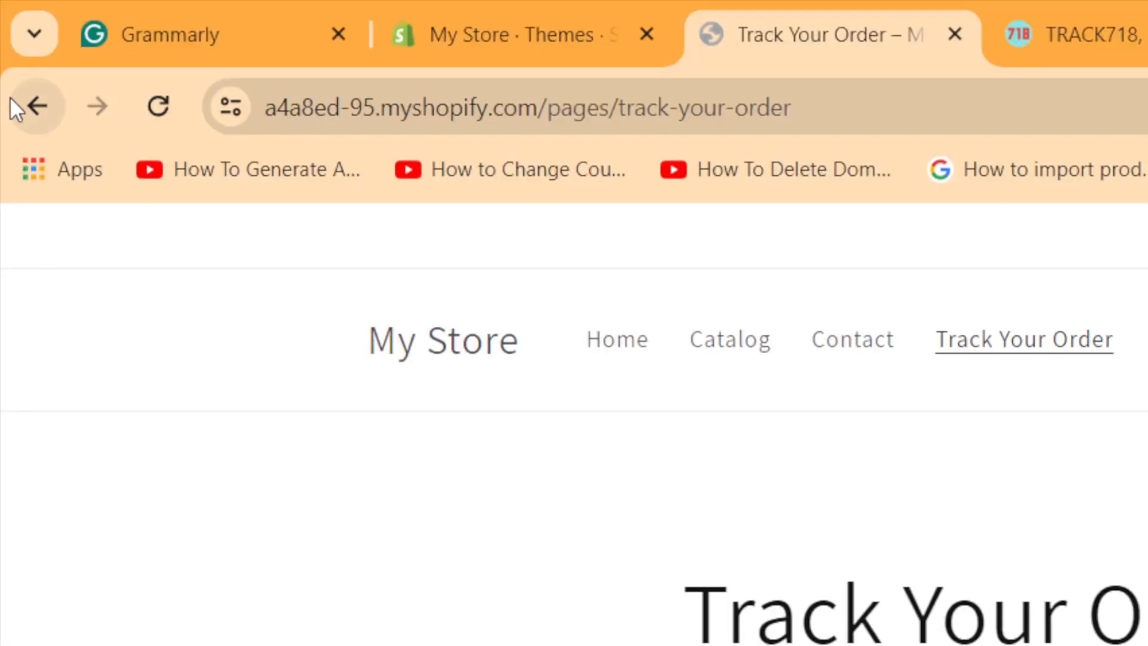
- Return to the storefront home page, open the Prepared Hero fire blanket product and look through its page
click(13, 103)
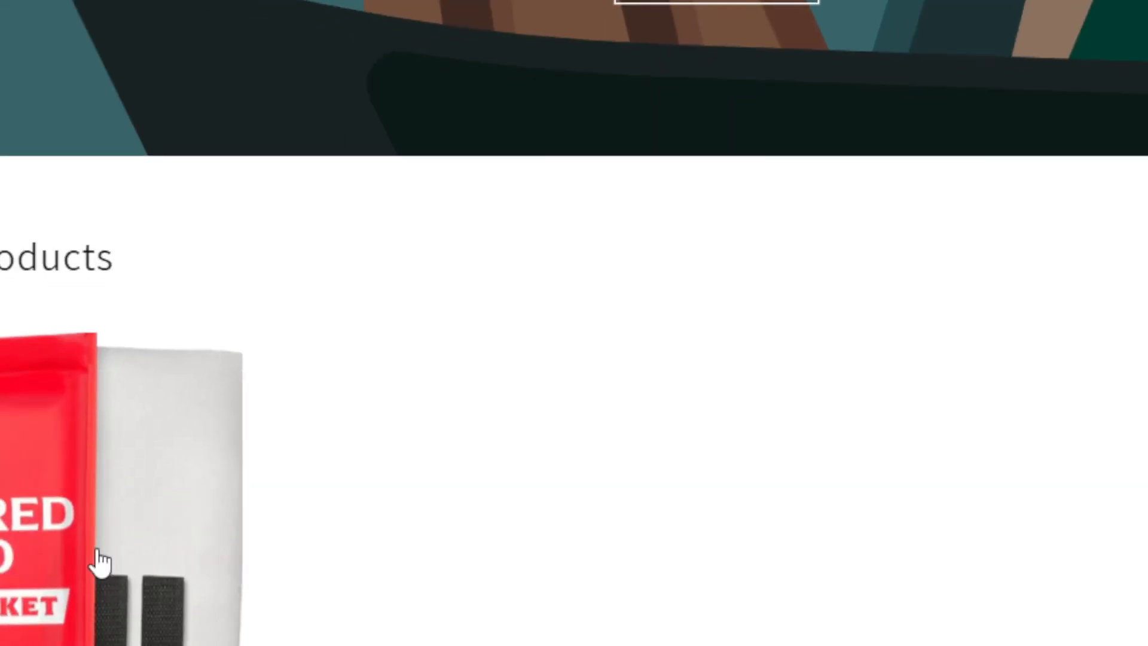
click(92, 558)
click(217, 95)
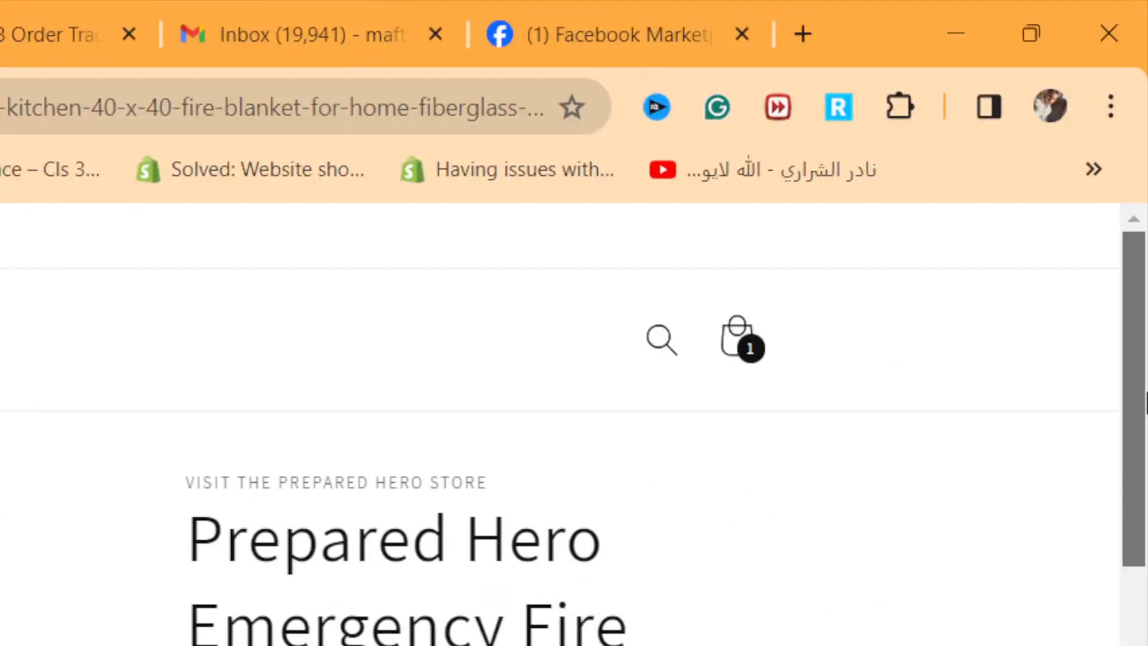
scroll(1142, 261, down, 3)
scroll(1045, 182, up, 3)
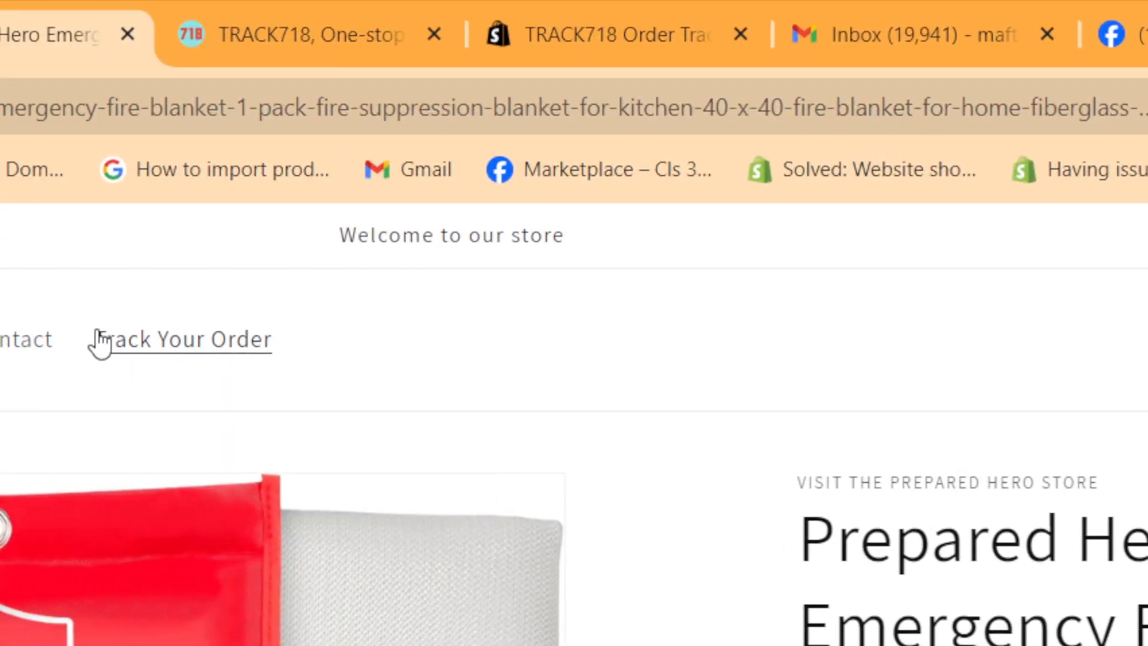
- Open the storefront's Track Your Order page and run a search with the prefilled sample tracking number to view its result
click(116, 344)
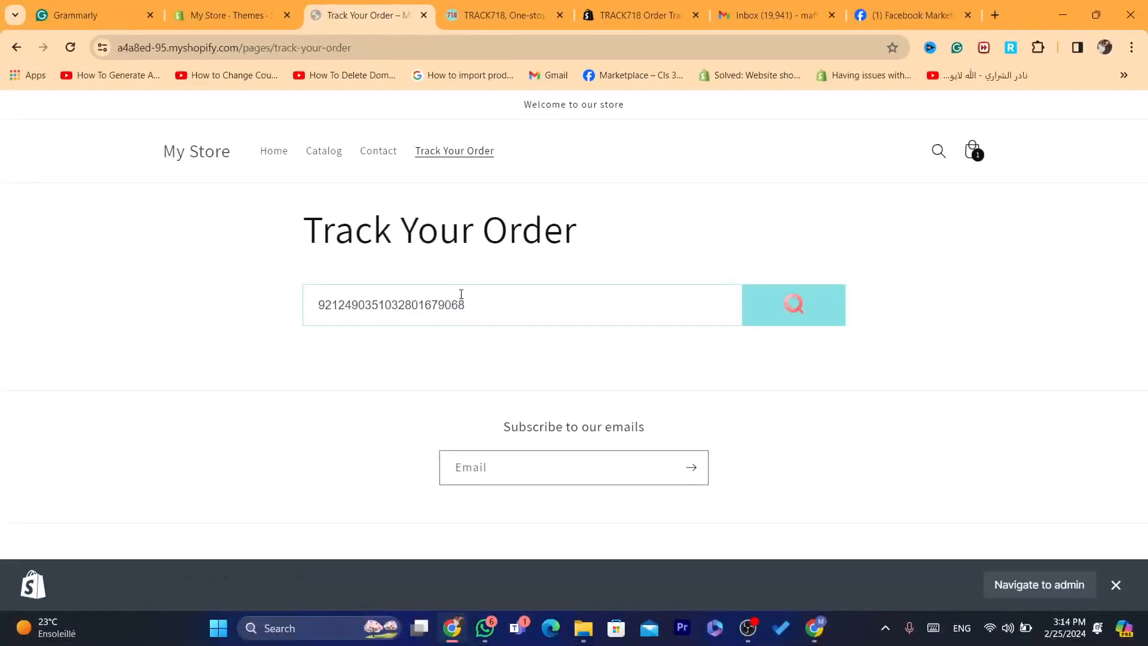
double_click(461, 295)
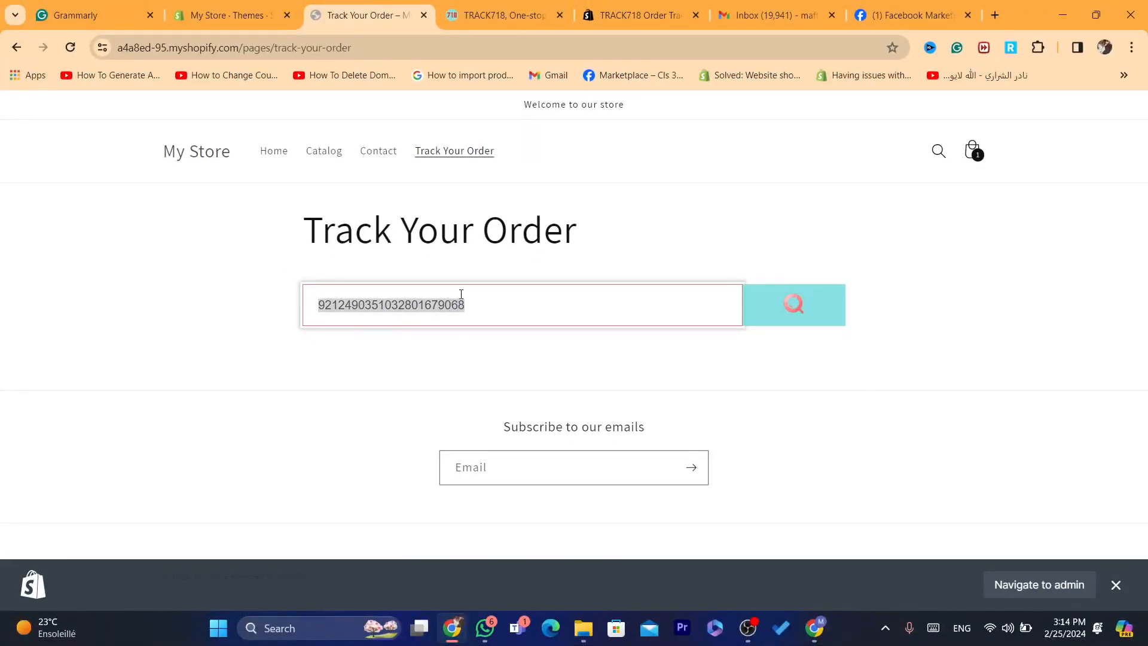
click(765, 302)
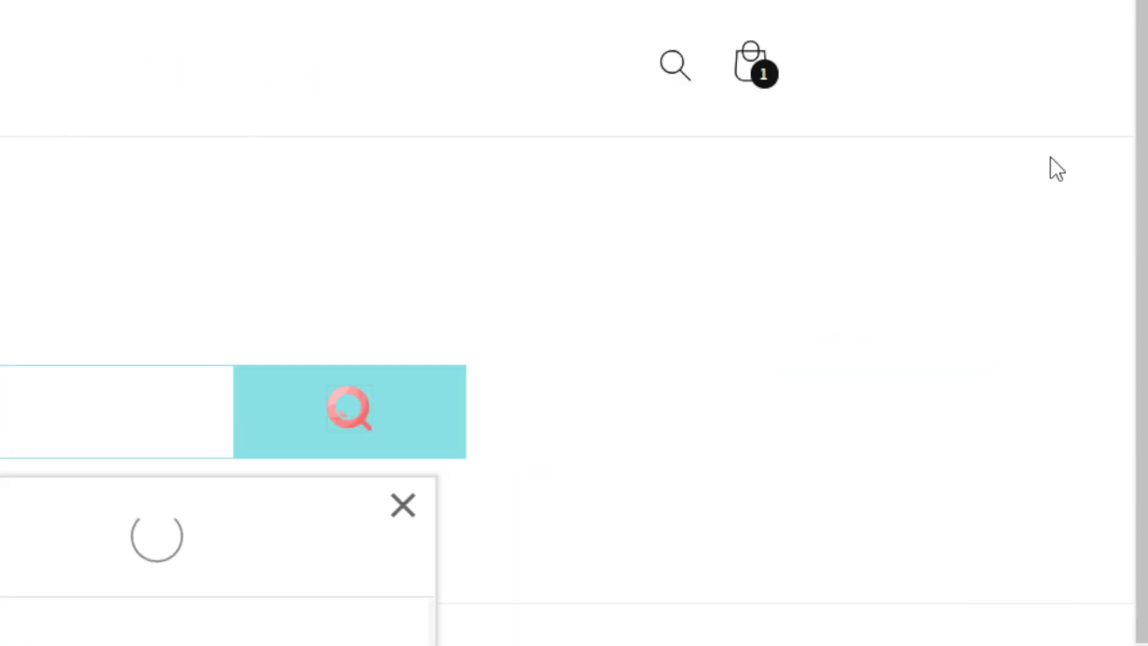
drag(1144, 120, 1143, 317)
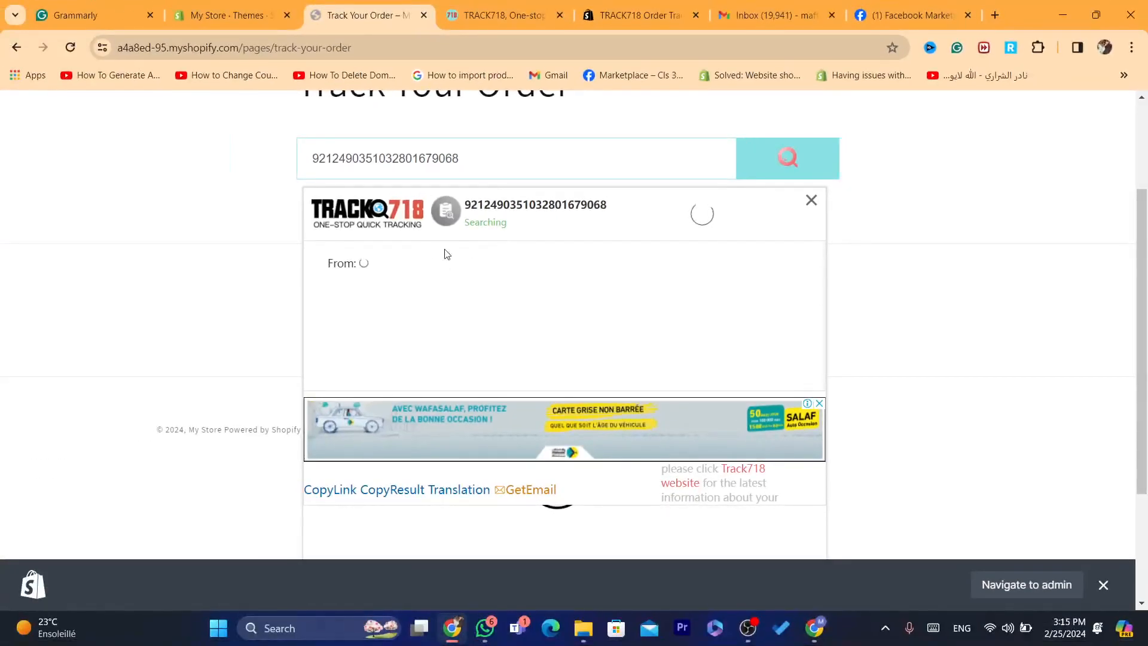